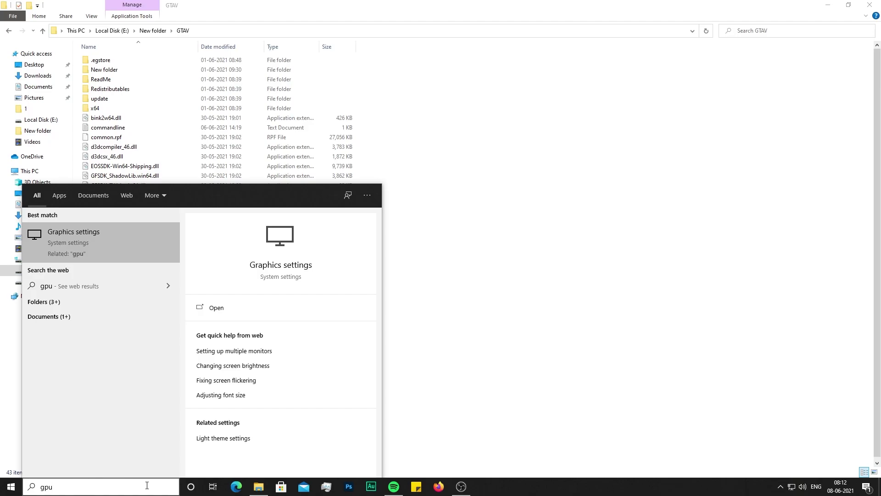
- Add E:\New folder\GTAV\GTA5.exe to the Graphics settings app list
click(78, 243)
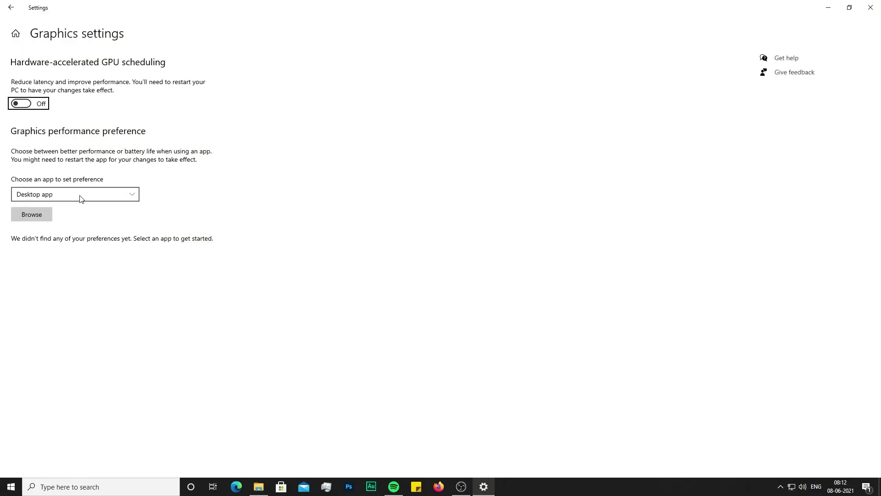
click(43, 213)
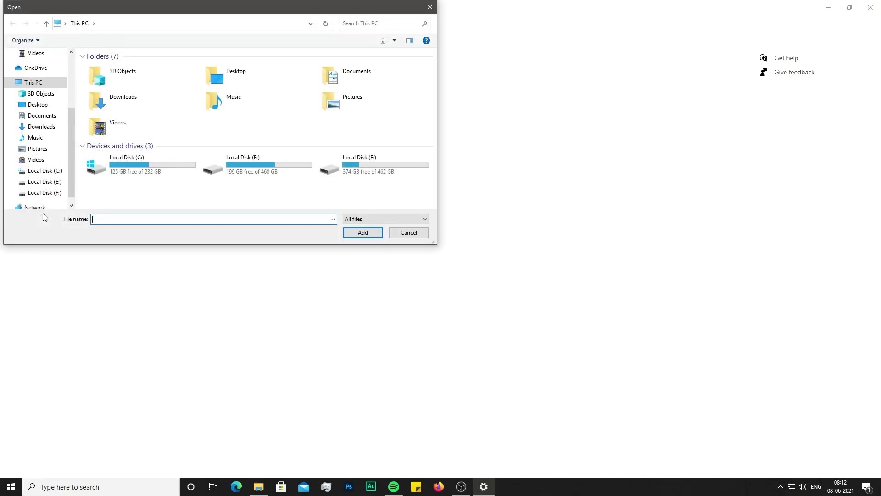
double_click(250, 158)
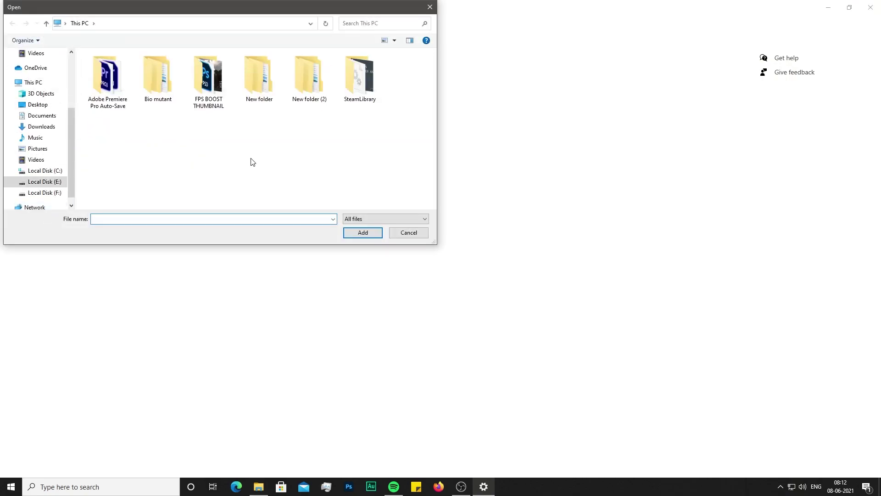
double_click(243, 75)
double_click(99, 76)
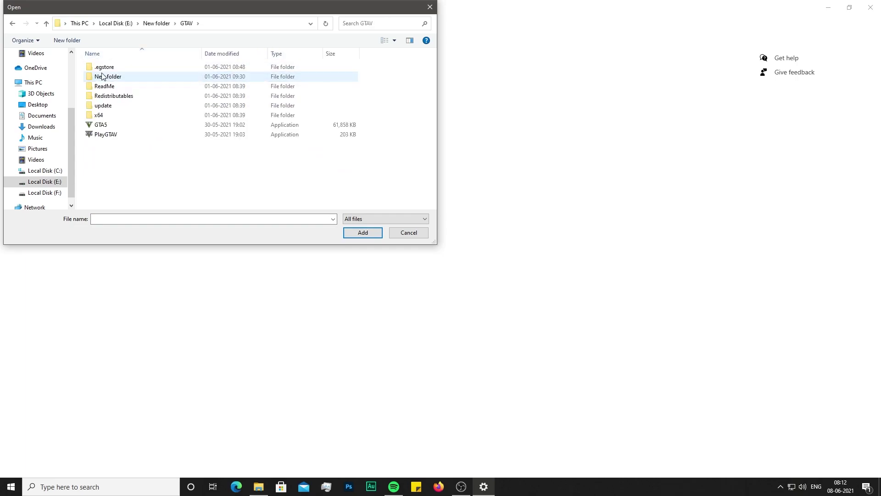
click(103, 125)
click(357, 231)
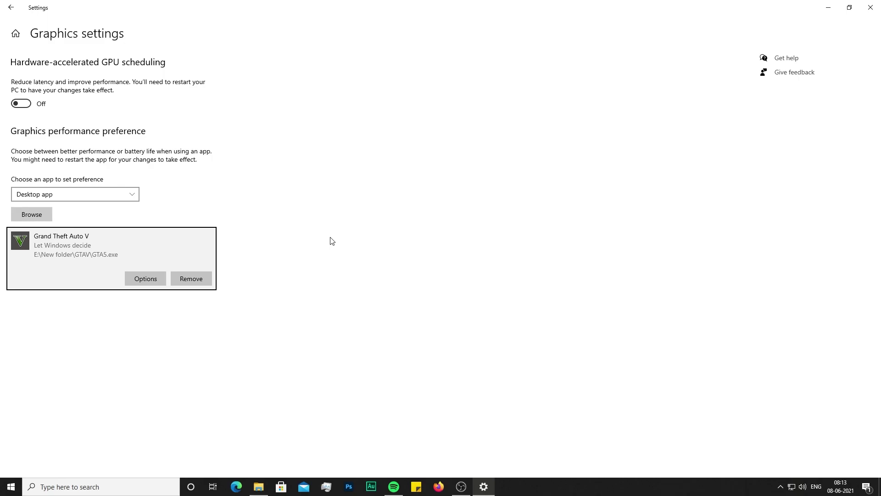
- Set Grand Theft Auto V's graphics preference to High performance, save, and close Settings
click(147, 275)
click(363, 260)
click(398, 297)
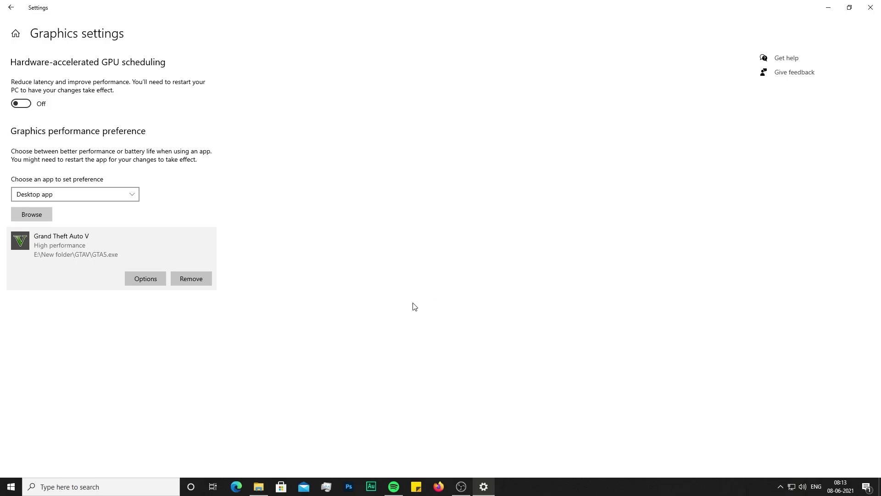
click(870, 8)
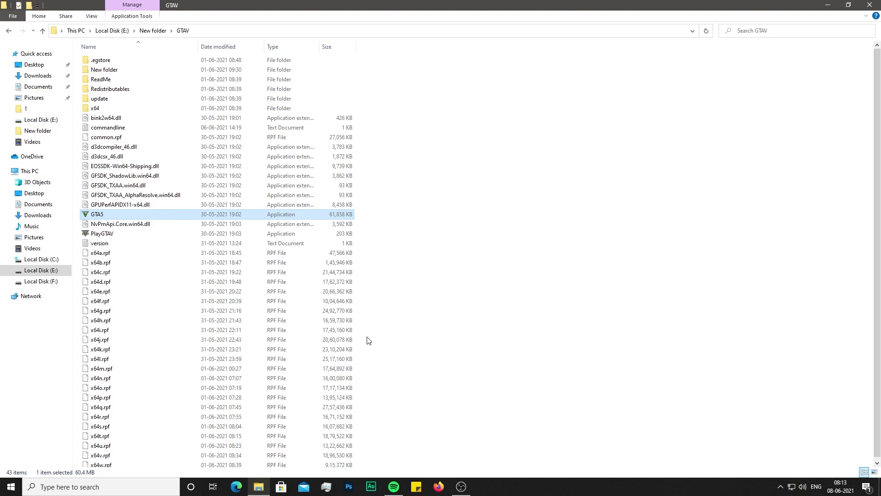
- Switch 'Let apps run in the background' off via the Background apps search, then close Settings
click(62, 491)
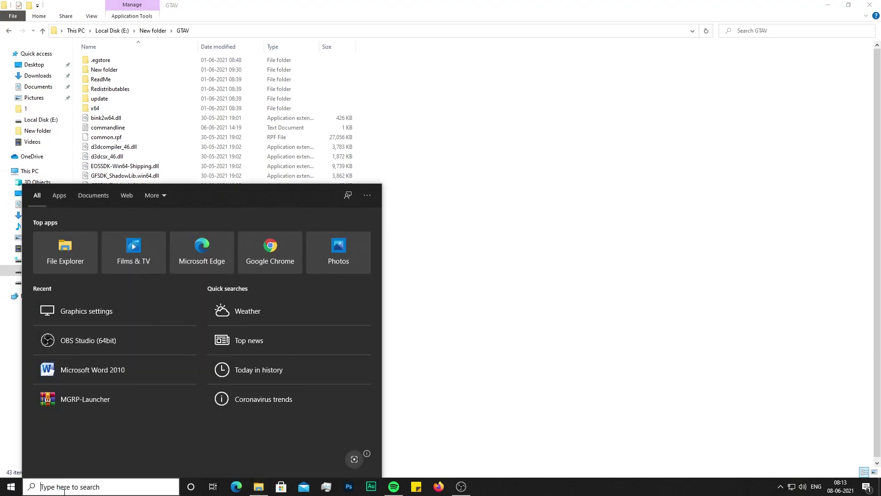
text(back)
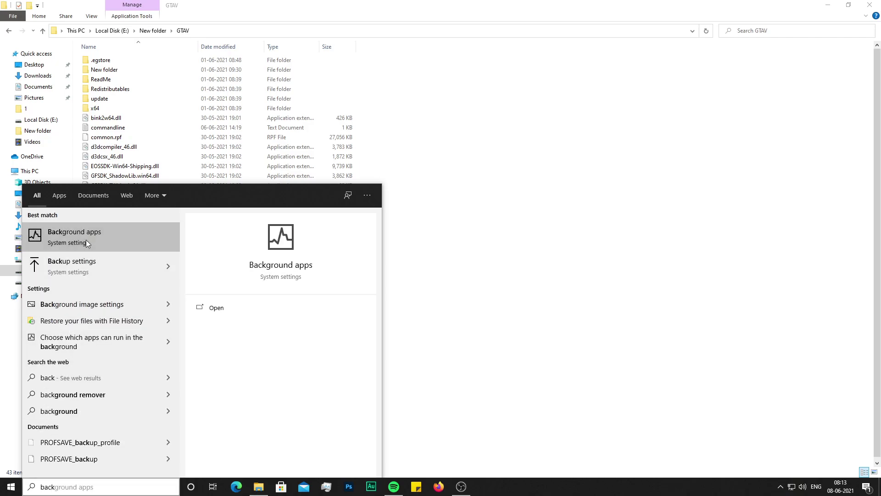
click(62, 242)
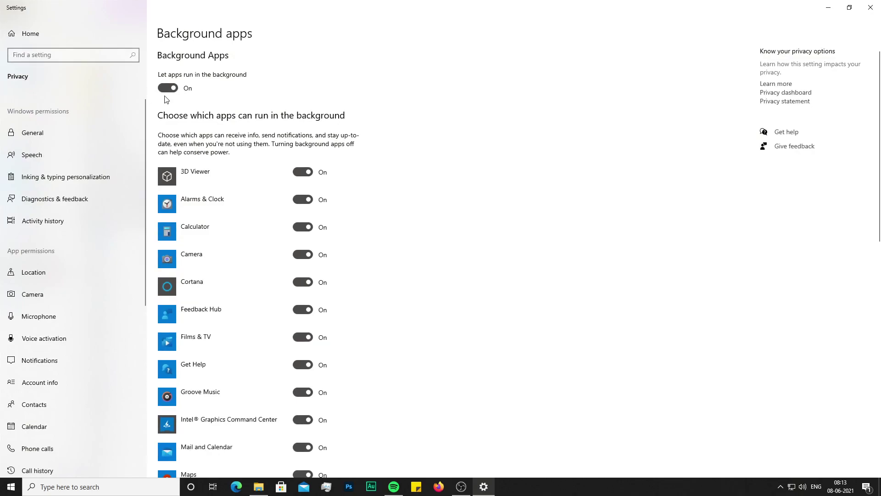
click(172, 89)
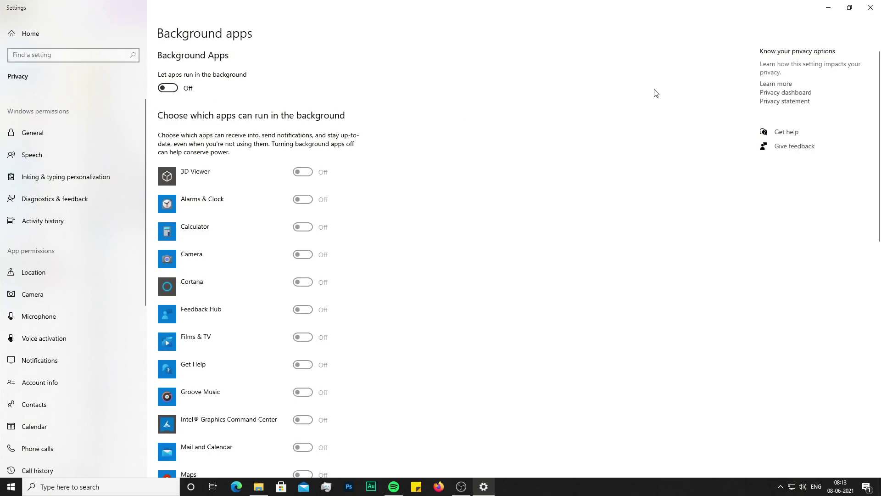
click(871, 5)
click(88, 488)
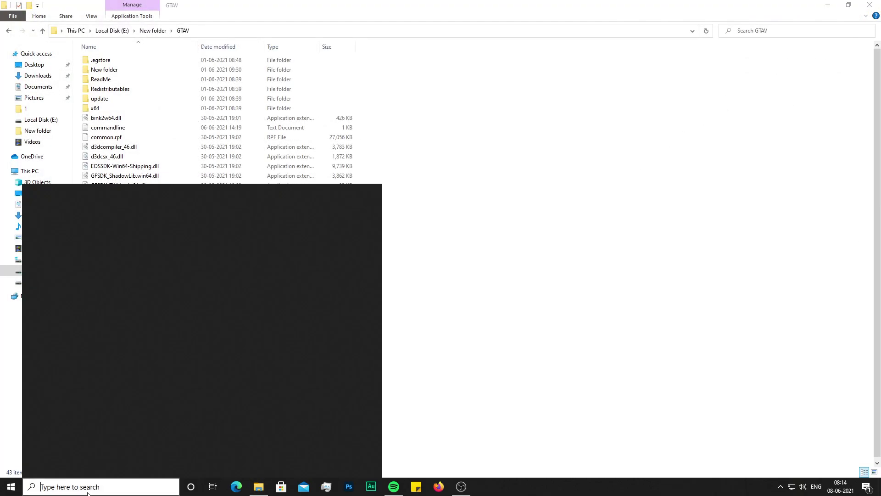
- Open Game Mode, toggle Xbox Game Bar, then Extract Here the FiveM FPS Boost Pack 2021 archive
text(g)
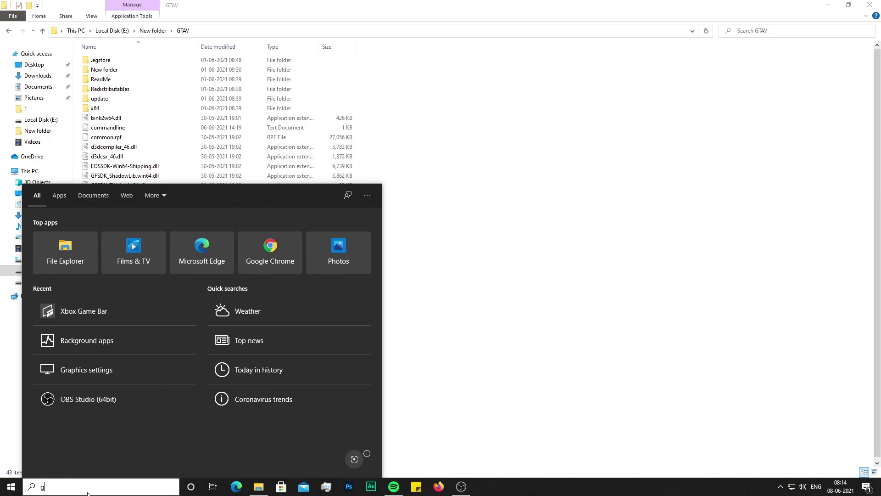
text(ame mo)
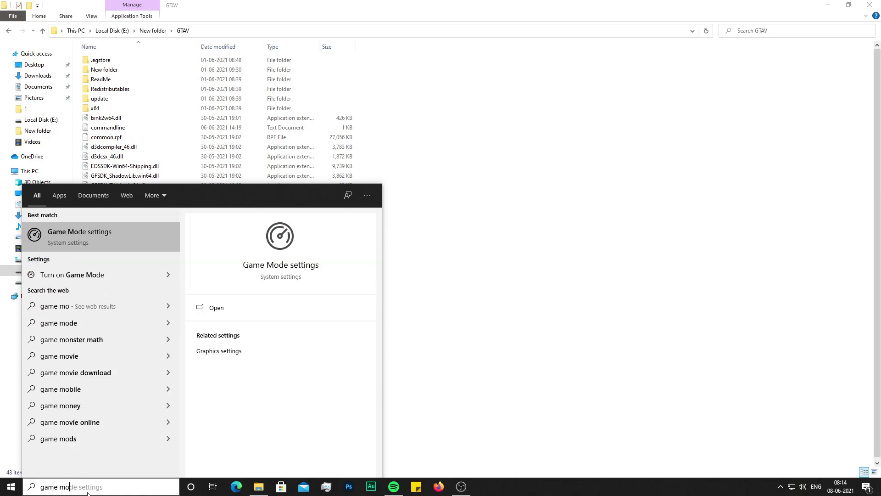
click(71, 244)
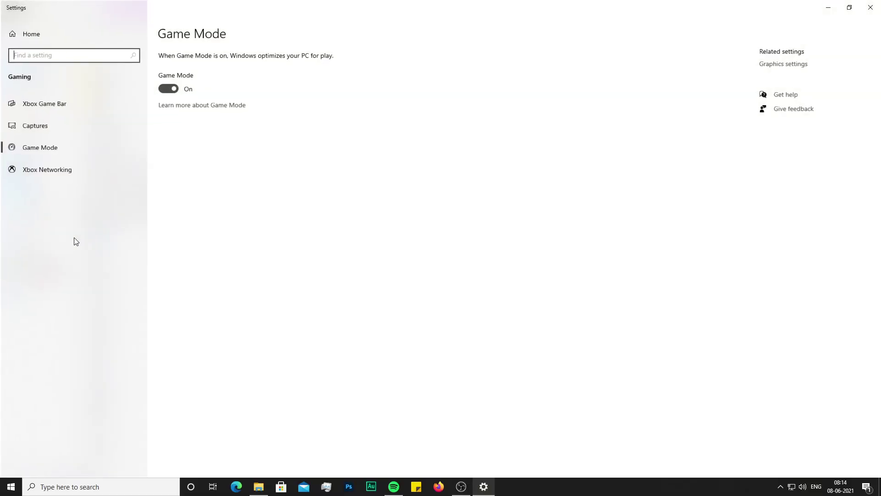
click(50, 104)
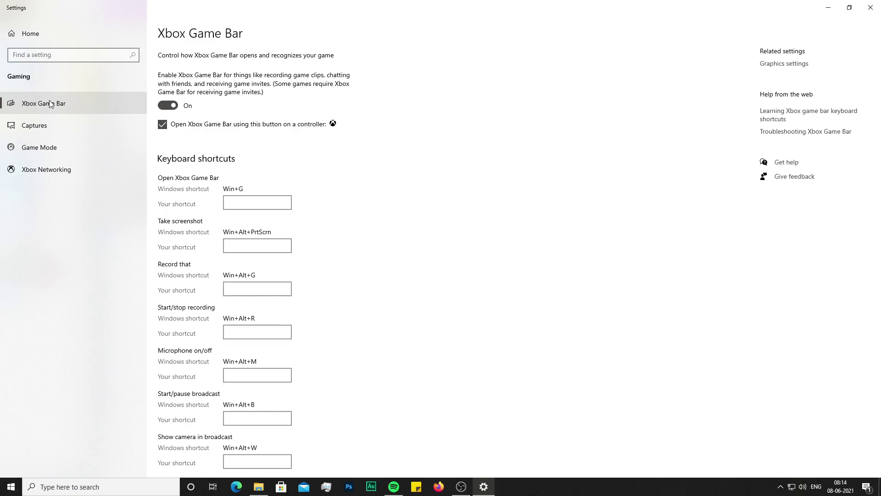
click(173, 107)
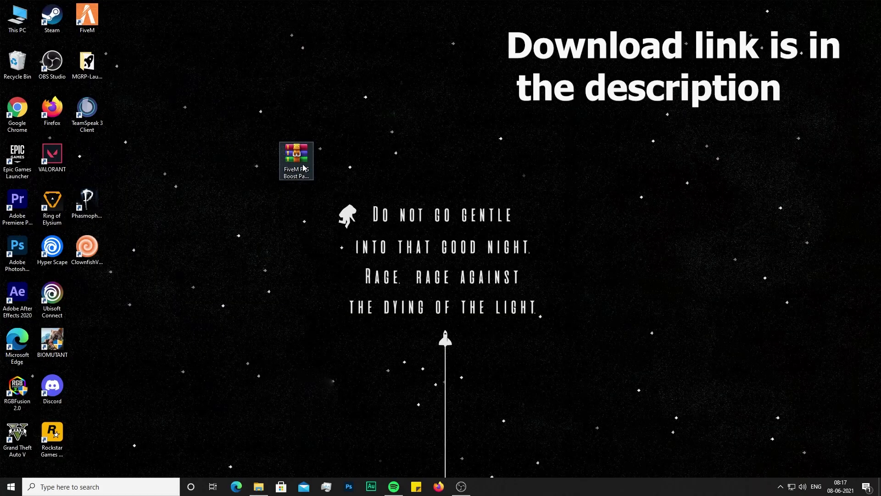
right_click(303, 167)
click(332, 211)
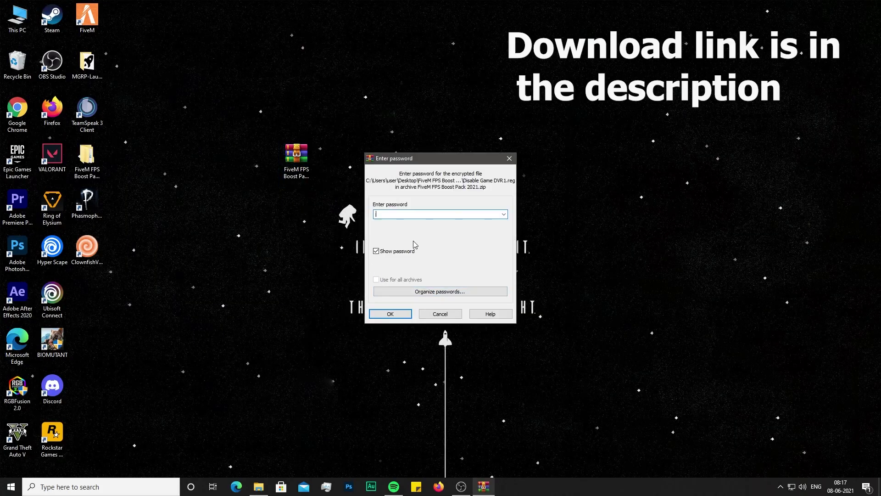
- Enter the archive password, then open the extracted FiveM FPS Boost Pack 2021 folder
text(1234)
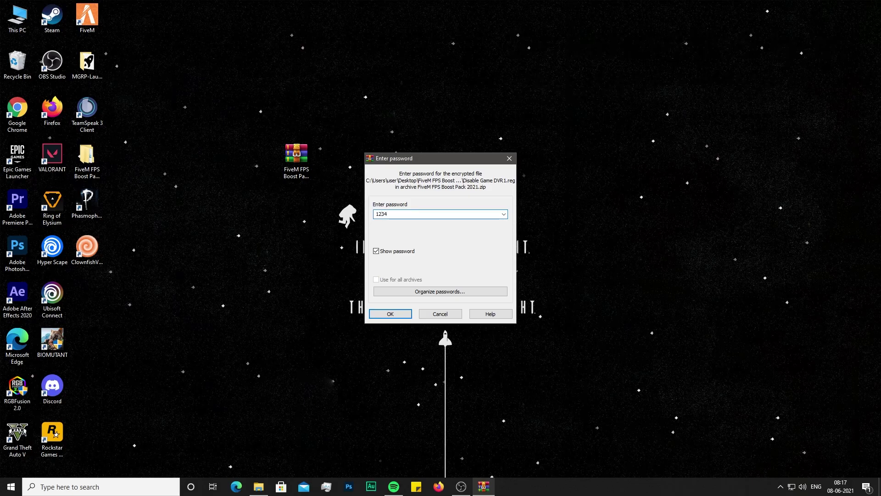
key(Return)
drag(92, 175, 137, 178)
drag(92, 158, 335, 161)
double_click(336, 162)
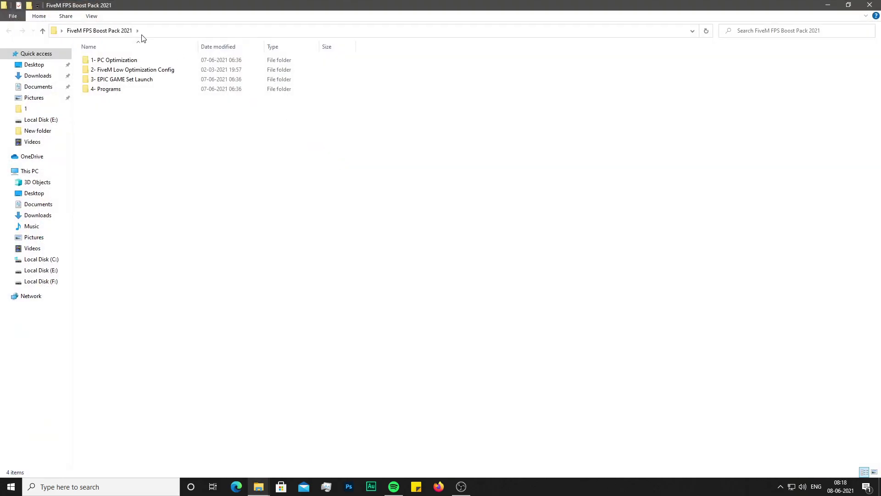
- In 1- PC Optimization, merge Disable Game DVR1 and Disable Game DVR2 into the registry
double_click(124, 65)
right_click(130, 72)
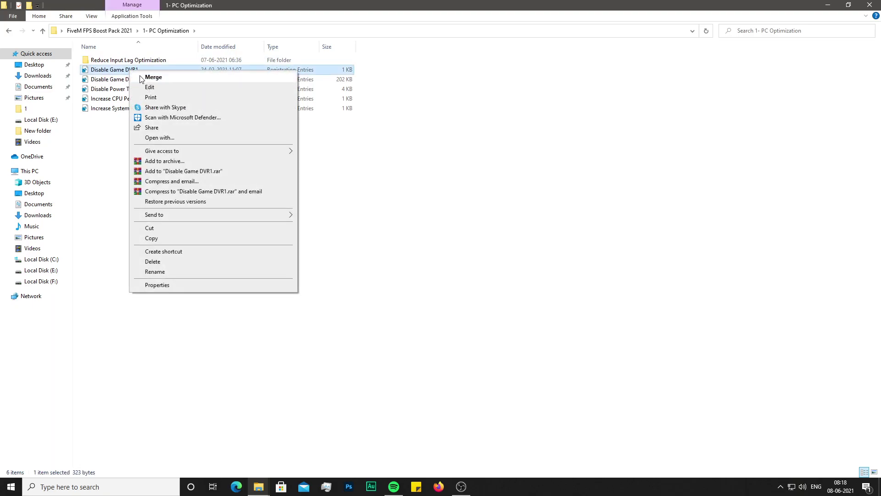
click(154, 77)
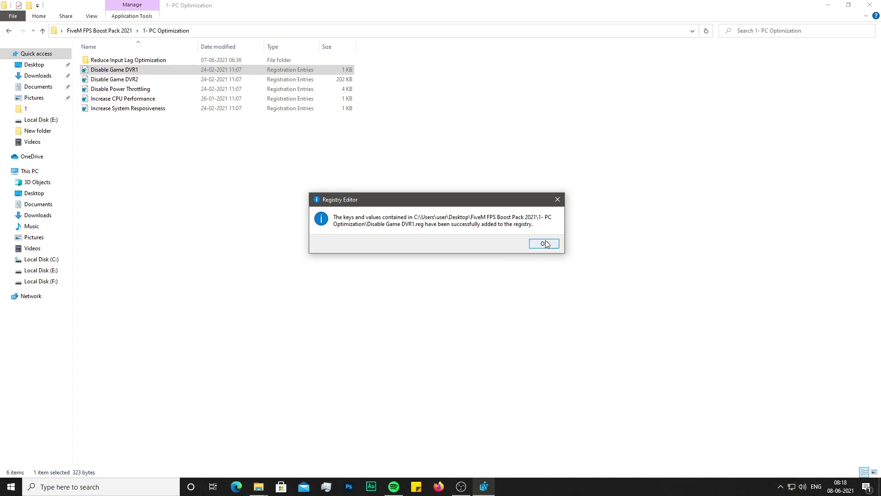
click(543, 243)
right_click(147, 81)
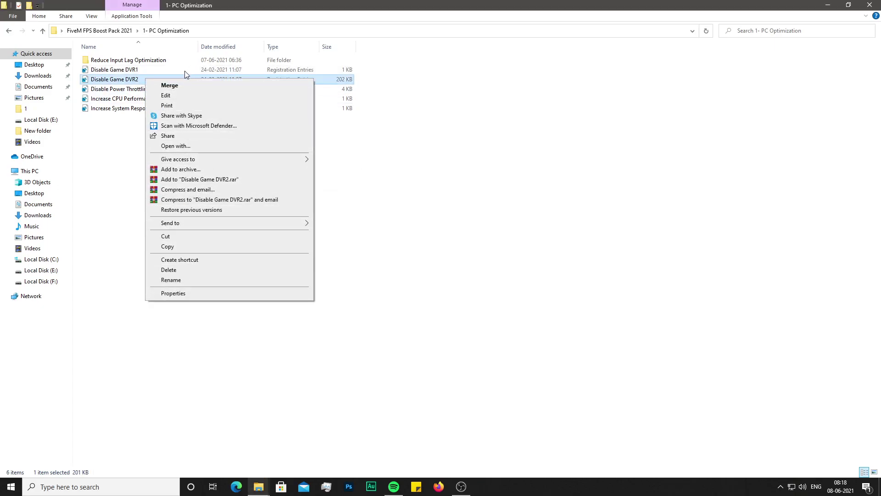
click(180, 85)
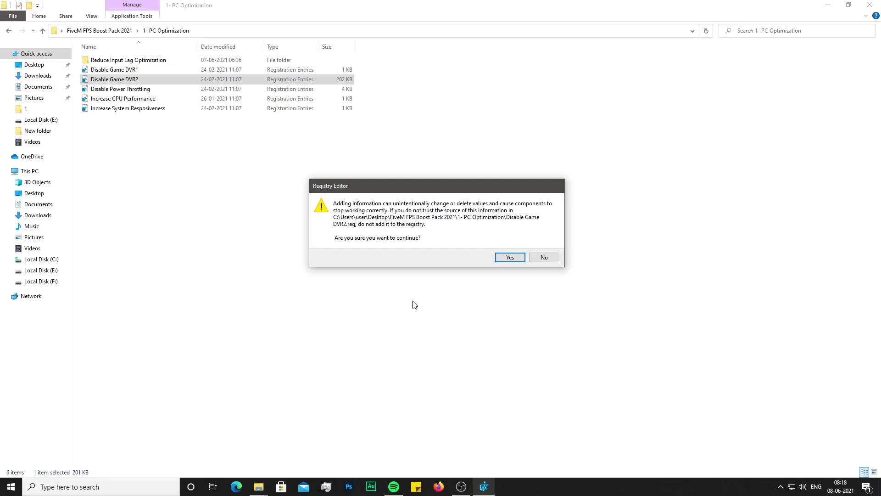
click(510, 258)
click(543, 241)
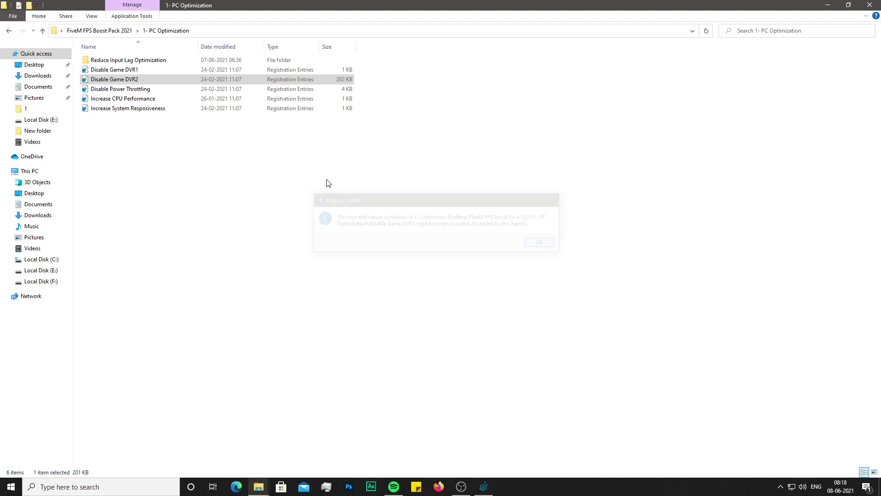
- Merge Disable Power Throttling and Increase CPU Performance into the registry
click(122, 88)
right_click(120, 85)
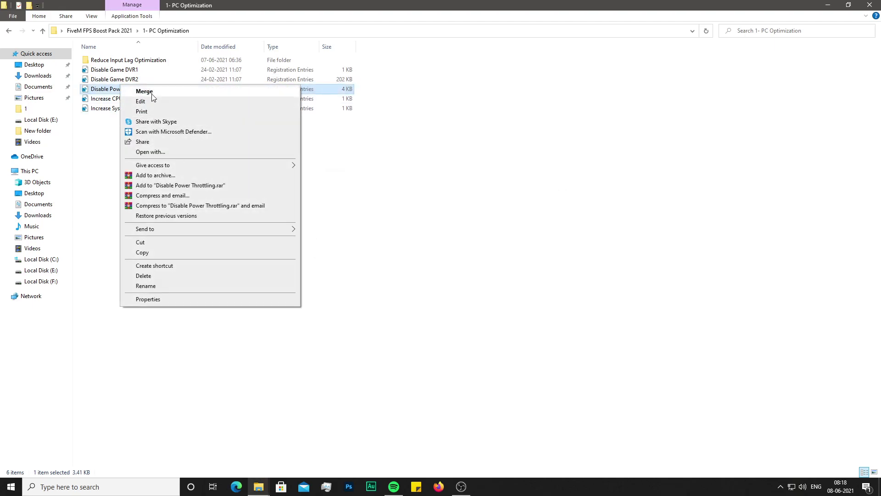
click(150, 92)
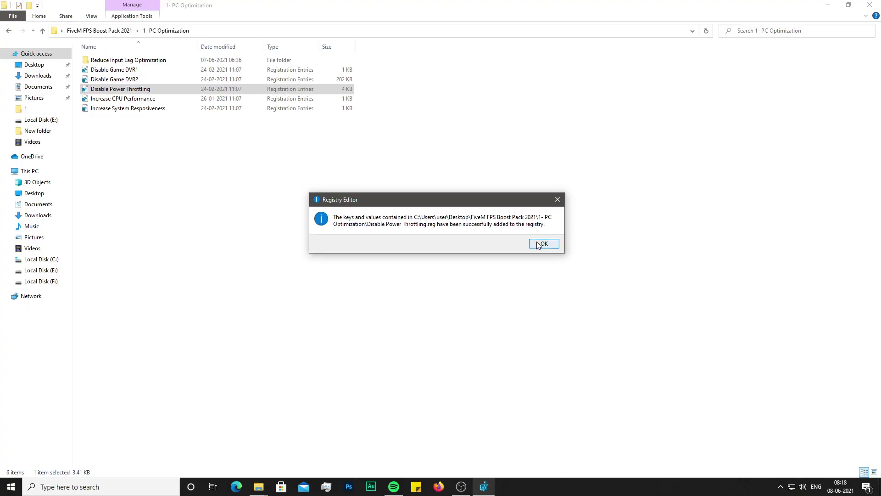
click(543, 242)
right_click(157, 99)
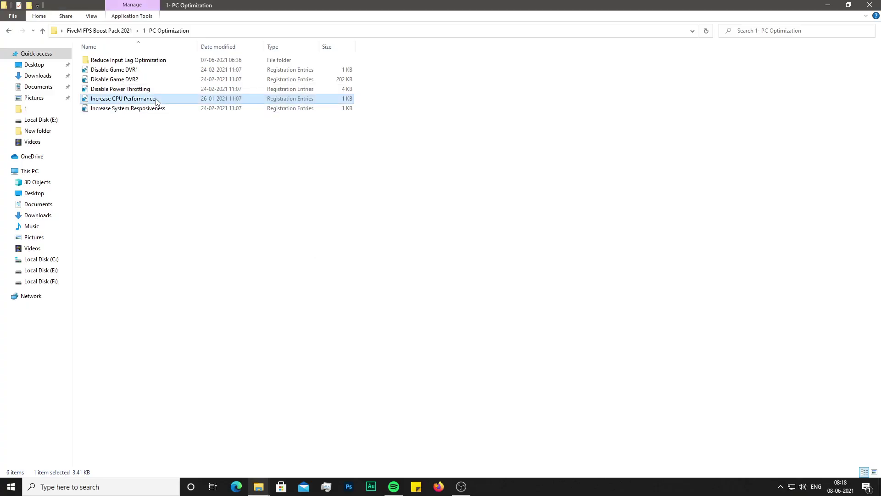
click(175, 106)
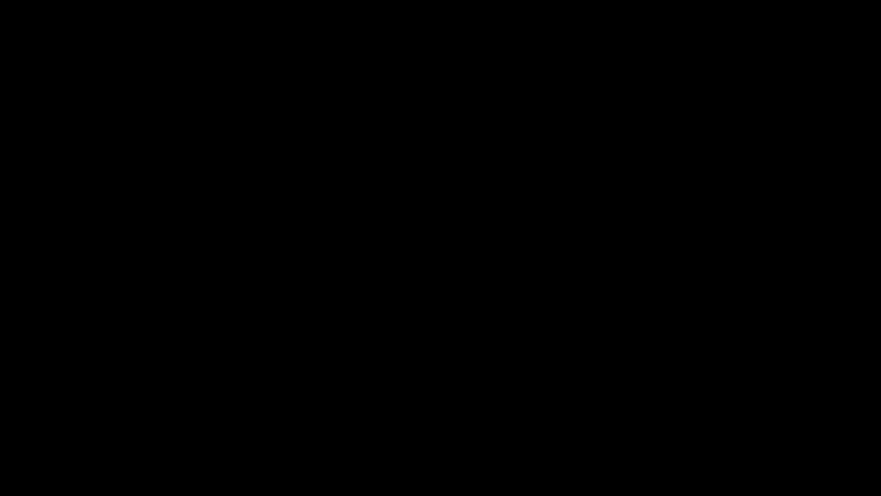
- Approve the Increase CPU Performance merge and merge Increase System Responsiveness
click(540, 243)
click(131, 108)
right_click(128, 105)
click(138, 113)
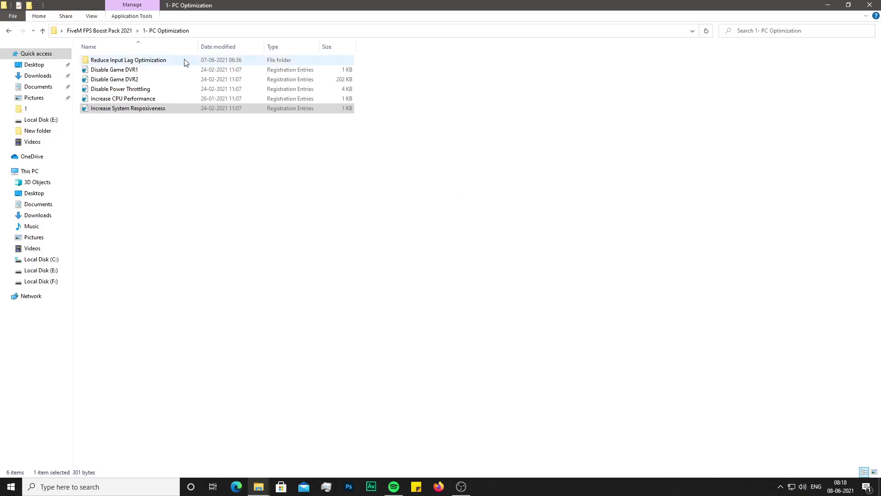
- Merge KeyBoard Optimization and Mouse Optimization from Reduce Input Lag Optimization, then return to the boost pack folder
double_click(175, 61)
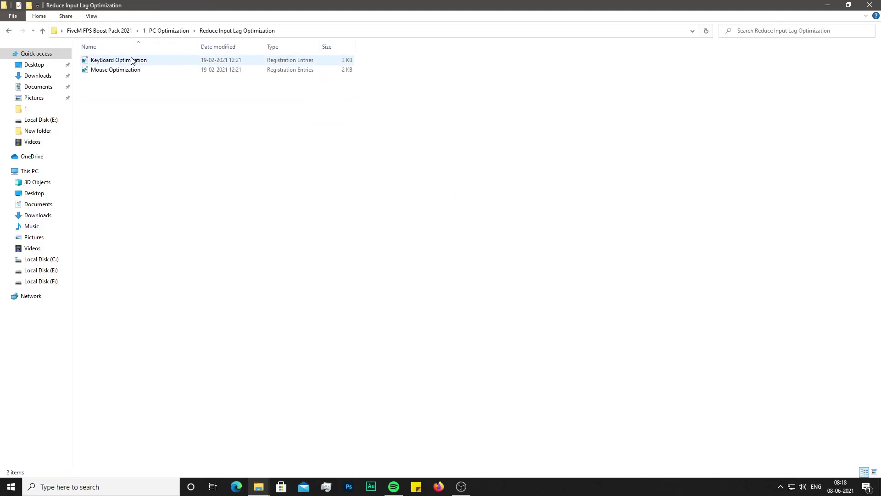
right_click(132, 61)
click(142, 68)
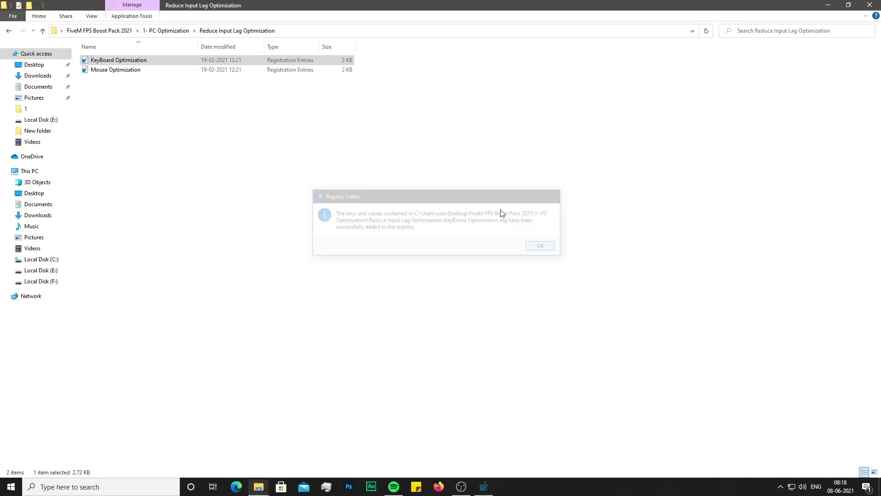
click(538, 246)
click(202, 69)
right_click(203, 71)
click(237, 75)
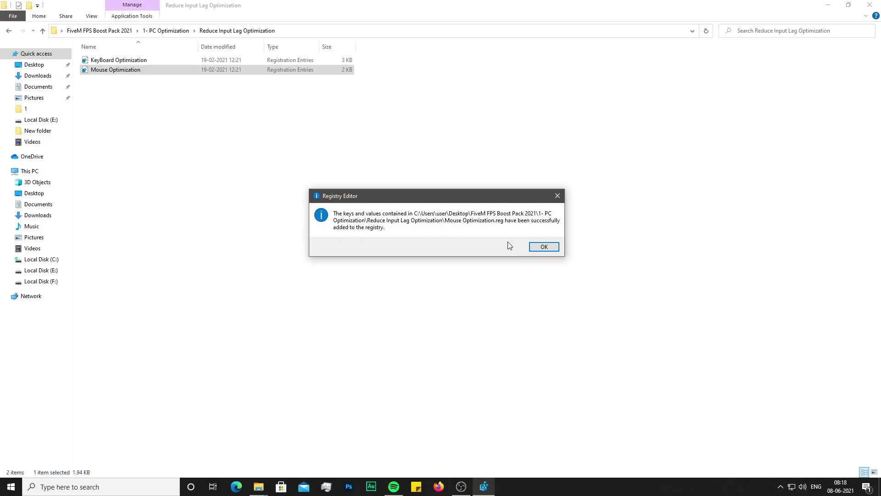
click(542, 248)
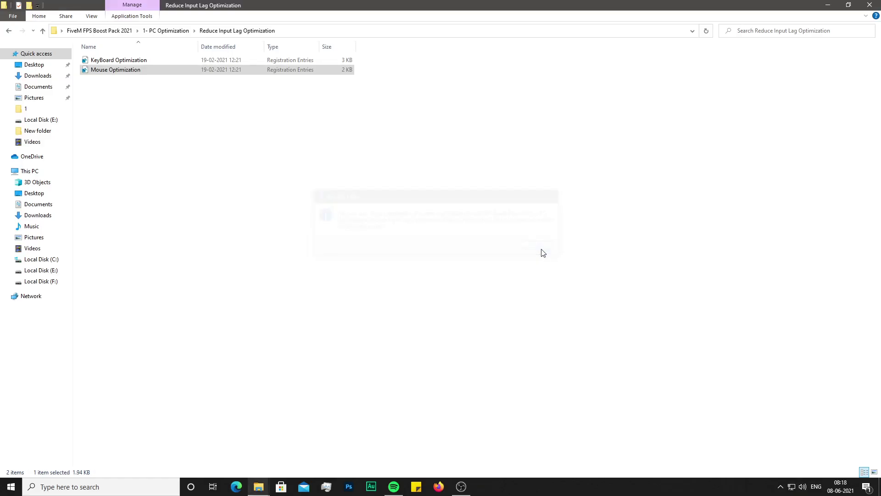
click(6, 32)
click(5, 31)
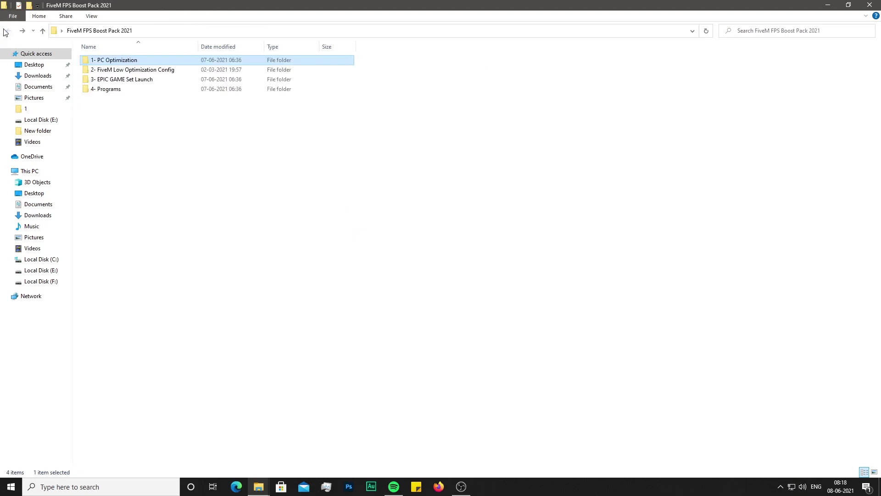
- Open 2- FiveM Low Optimization Config and place the GTAV window beside it
double_click(104, 69)
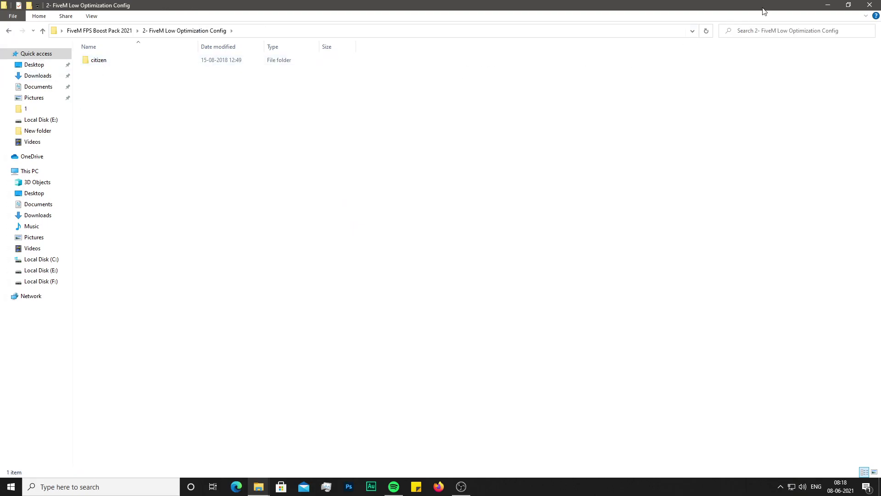
click(853, 5)
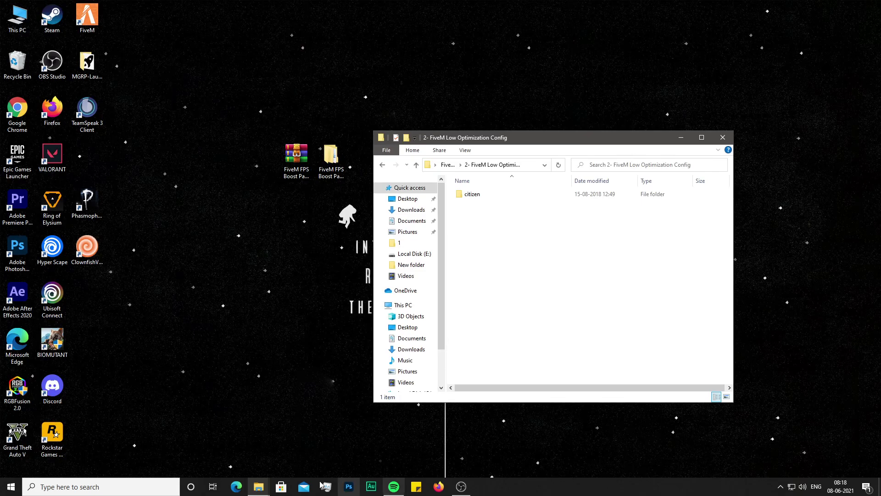
mouse_move(269, 491)
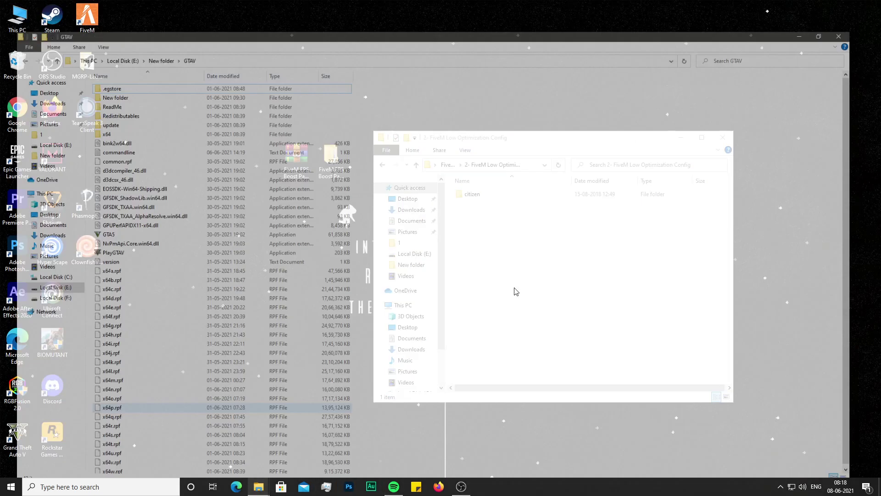
click(220, 448)
click(854, 6)
drag(511, 129, 160, 136)
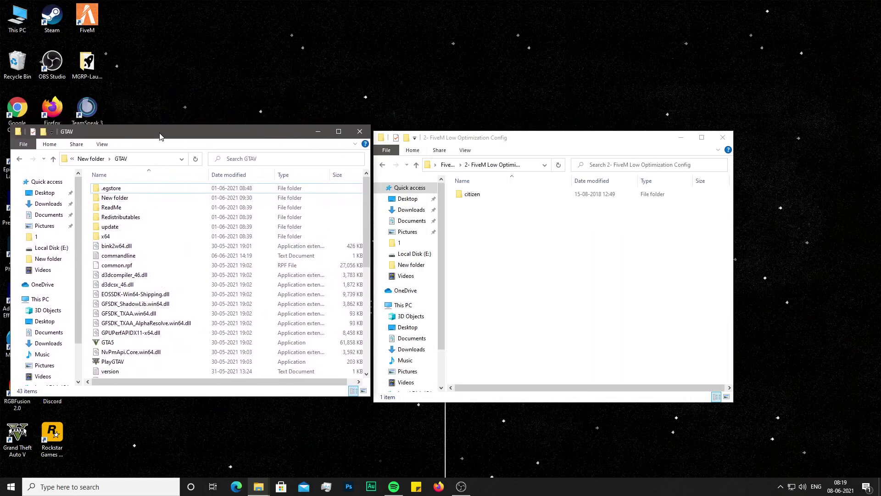
- Copy the citizen folder into the GTAV folder, then minimise GTAV and maximise the config window
right_click(478, 196)
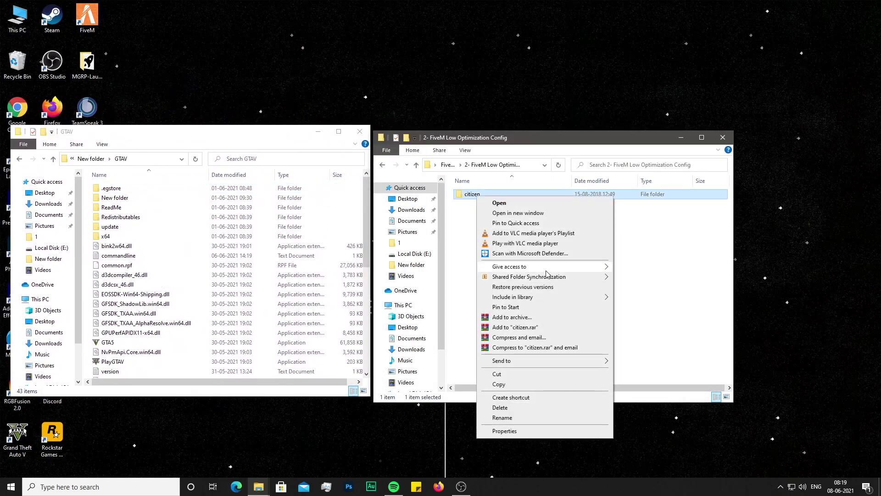
click(499, 384)
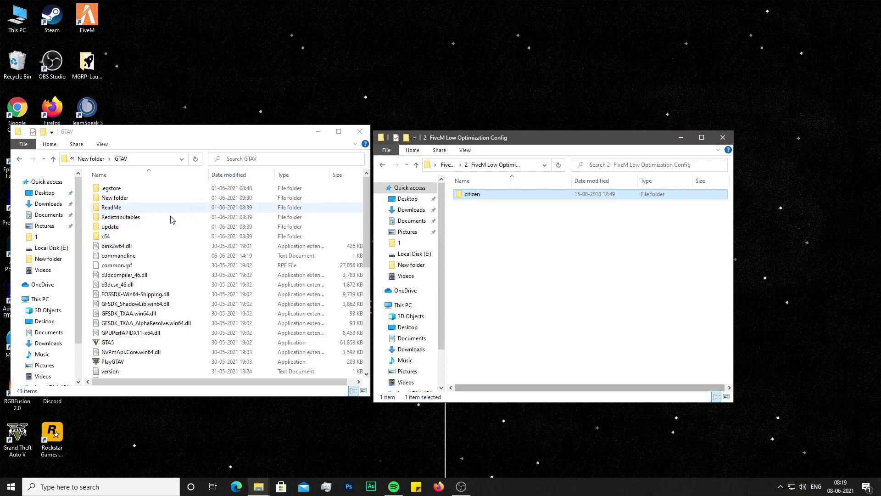
right_click(94, 222)
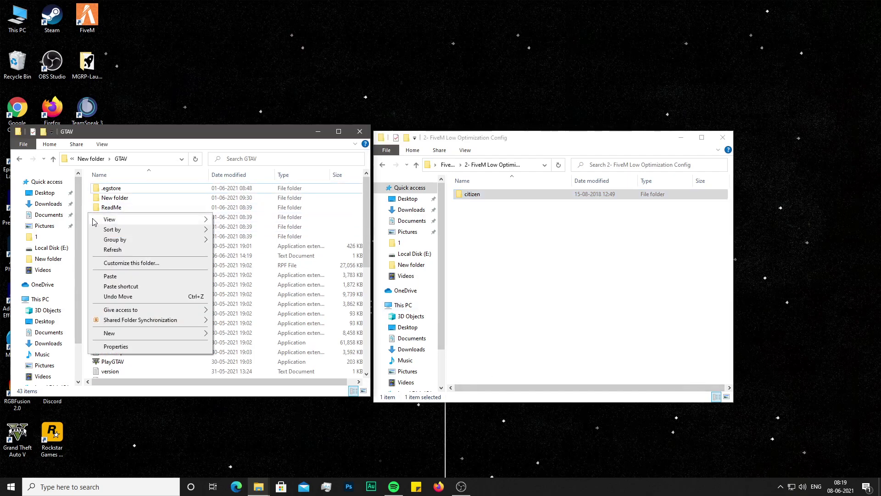
click(110, 276)
scroll(190, 276, down, 8)
drag(367, 308, 366, 205)
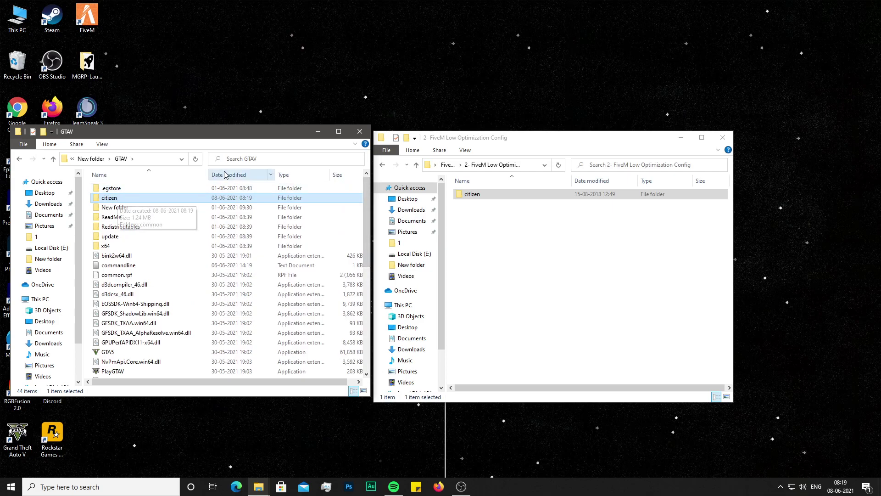
click(318, 132)
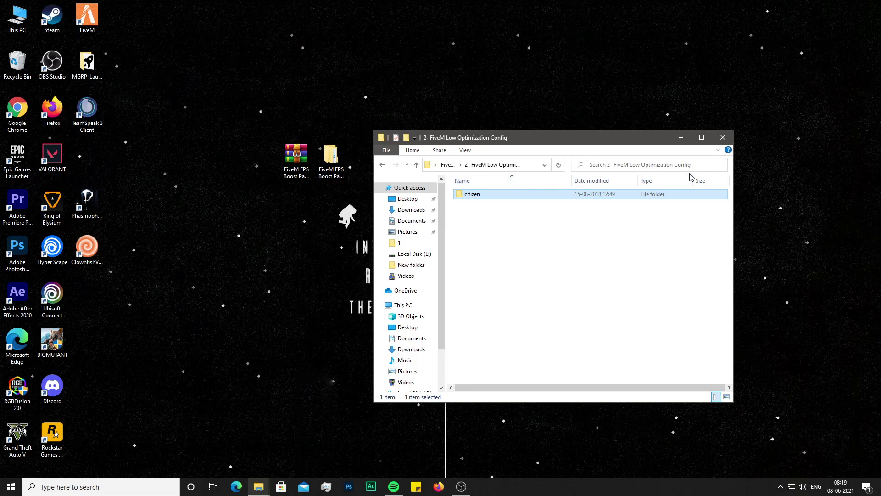
click(702, 138)
- Open the 3- EPIC GAME Set Launch folder and minimise File Explorer
click(8, 30)
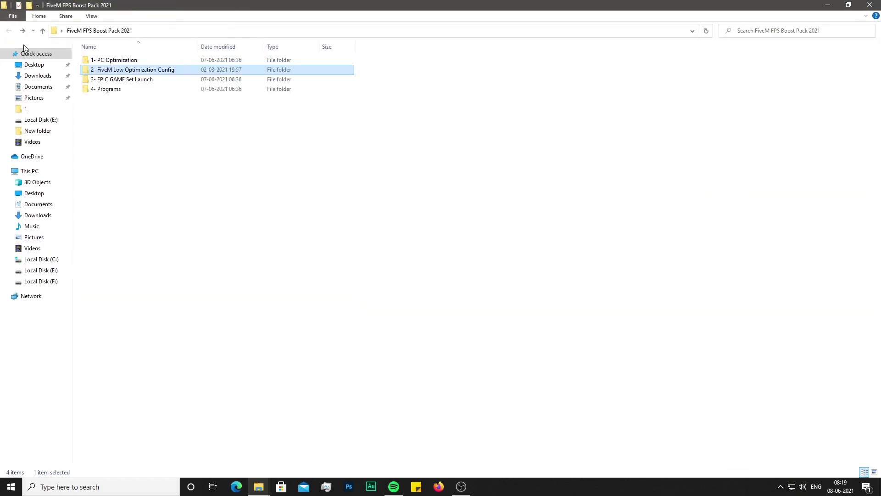
double_click(108, 80)
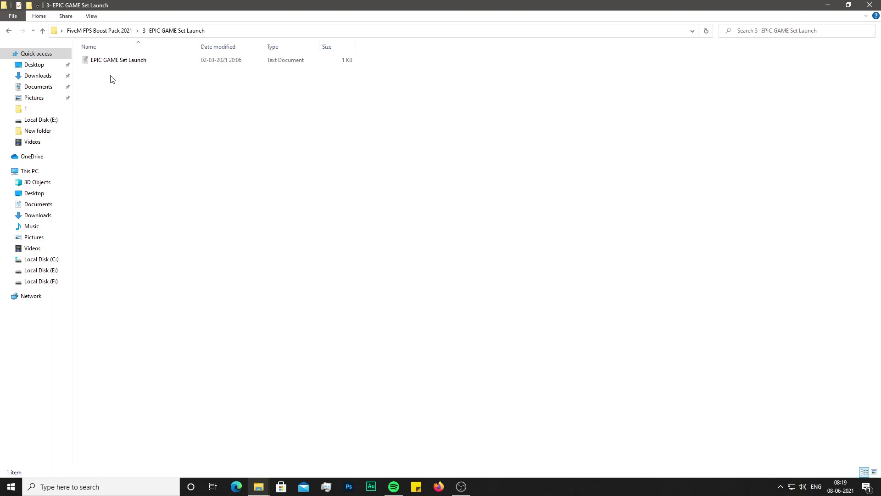
click(827, 5)
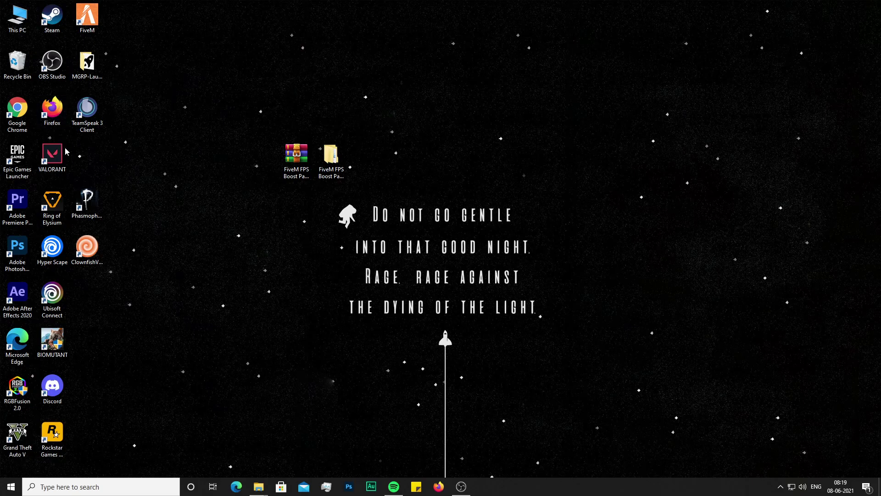
- Start the Epic Games Launcher, minimise it, and bring back the GTAV and launch folder windows
double_click(21, 158)
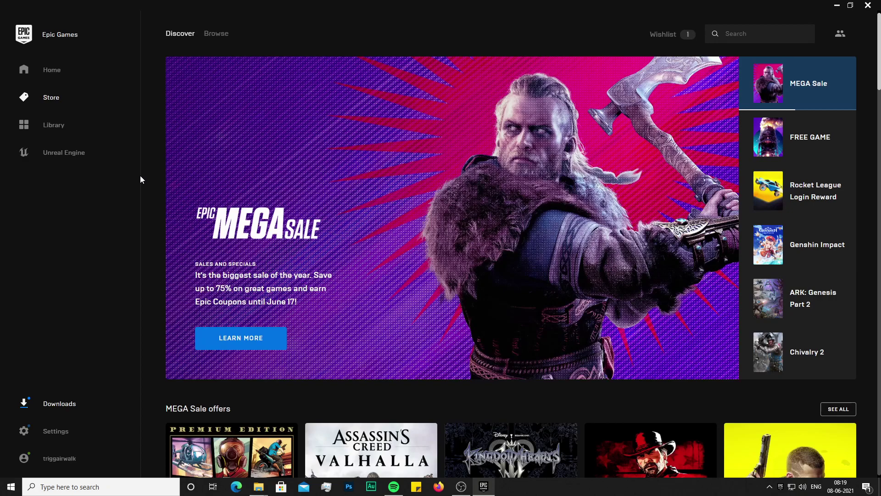
click(837, 6)
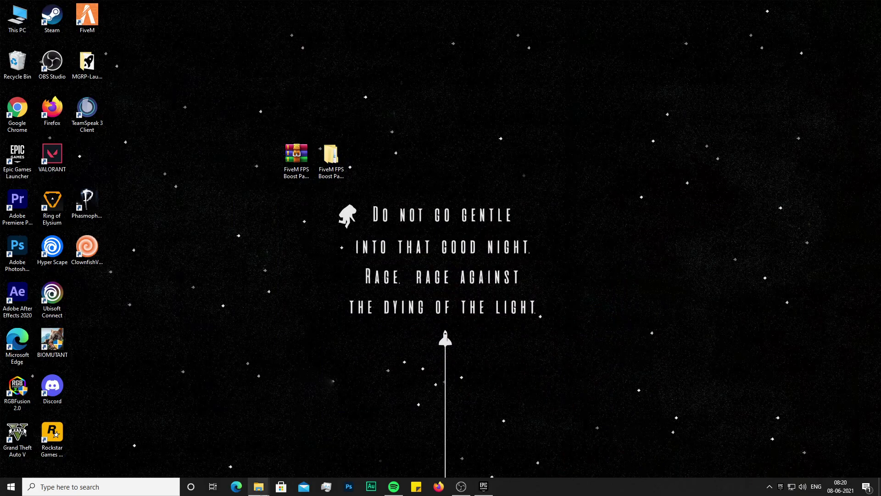
mouse_move(265, 493)
click(213, 449)
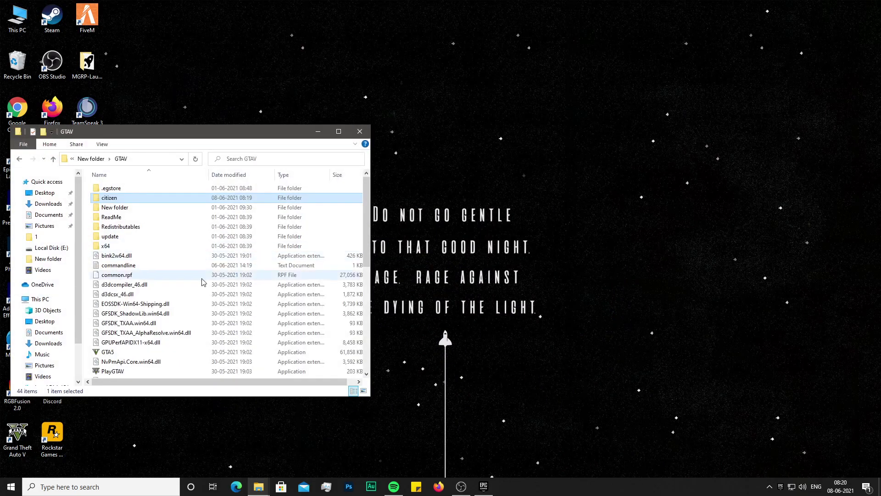
click(299, 447)
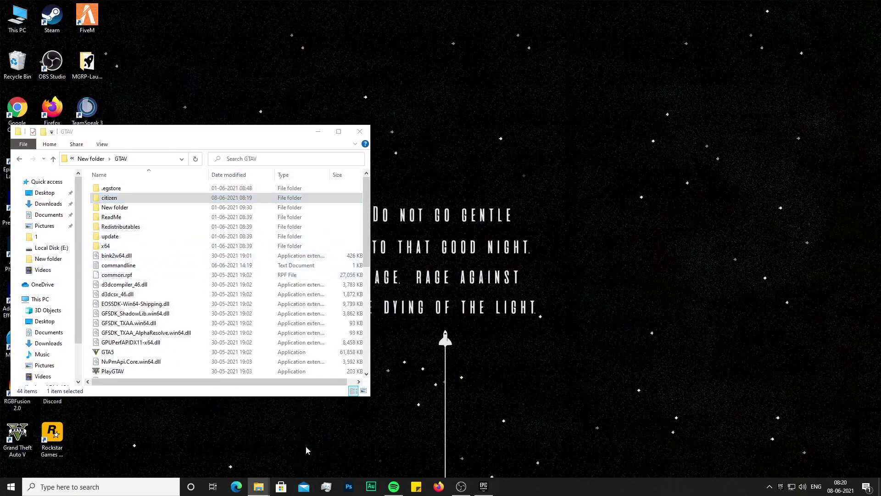
- Copy USEALLAVAILABLECORES from EPIC GAME Set Launch.txt, then minimise Notepad and the folder window
double_click(104, 62)
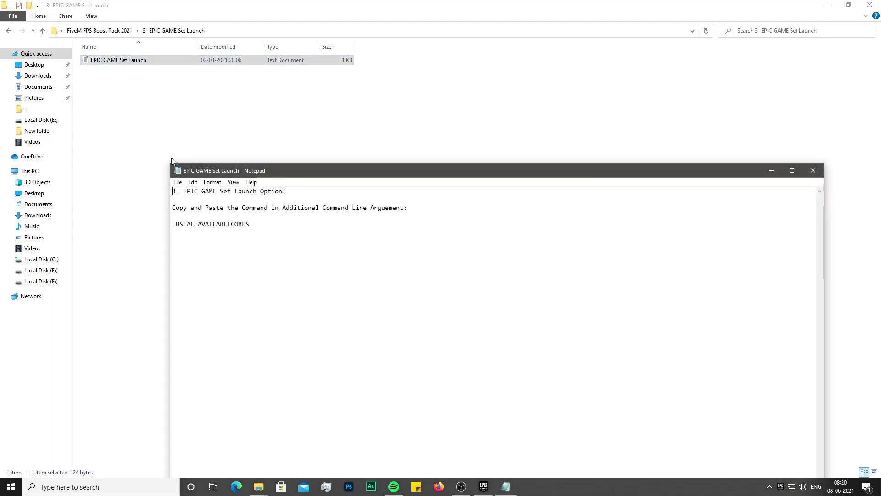
drag(251, 225, 178, 226)
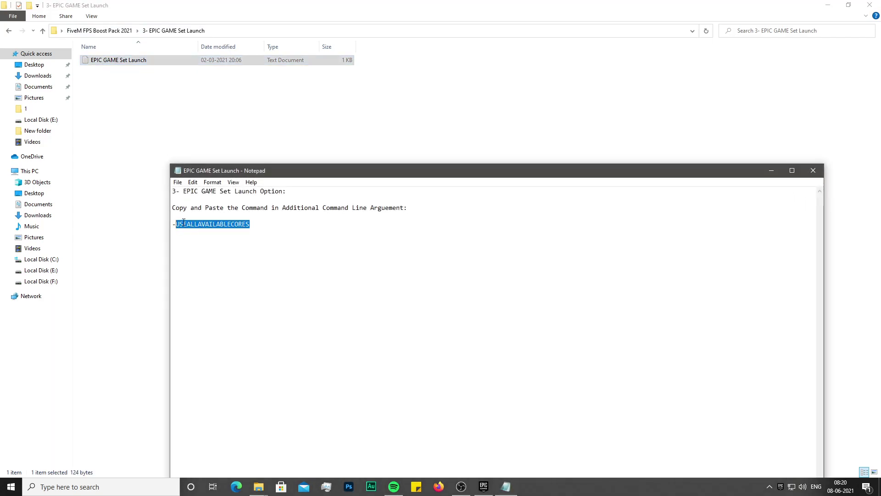
right_click(183, 222)
click(205, 252)
click(771, 170)
click(869, 5)
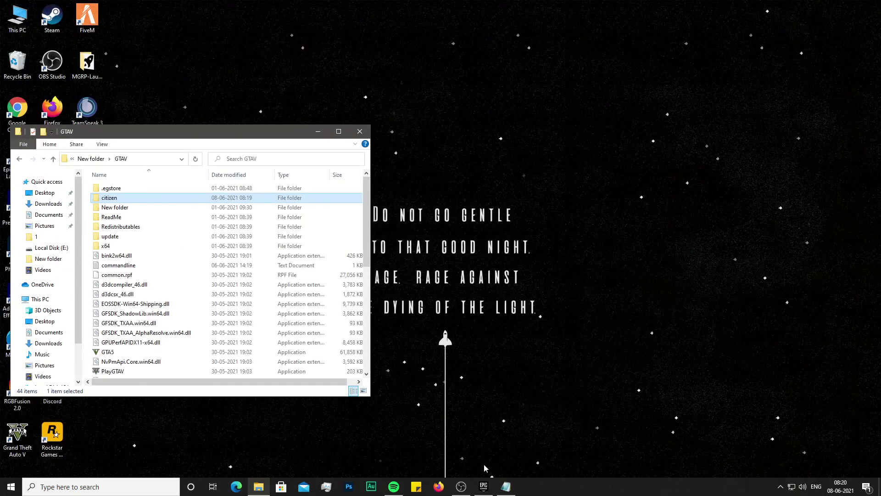
- In the launcher's Grand Theft Auto V settings, enable Additional Command Line Arguments and untick Auto-Update
click(483, 486)
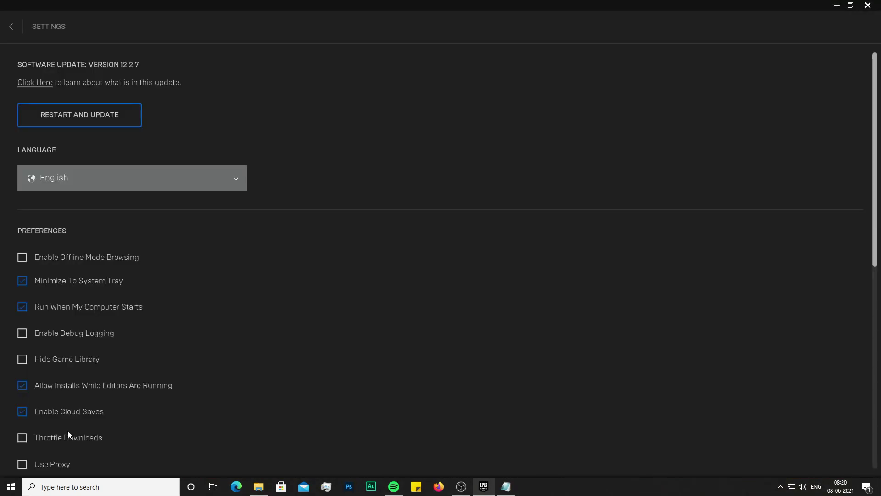
drag(875, 210, 862, 409)
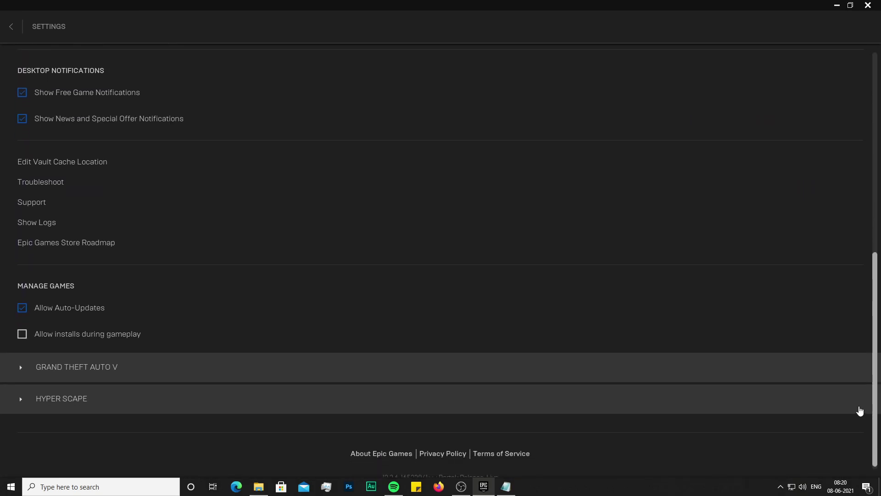
click(152, 370)
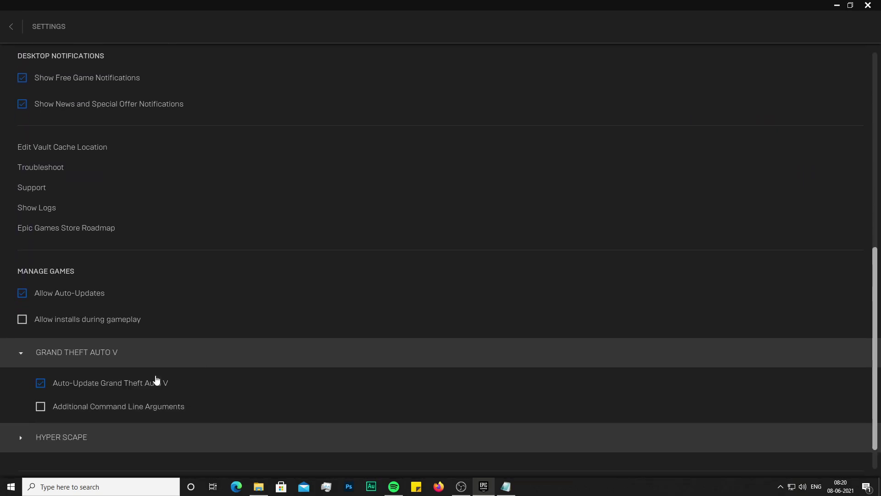
click(111, 408)
scroll(114, 409, down, 1)
click(113, 416)
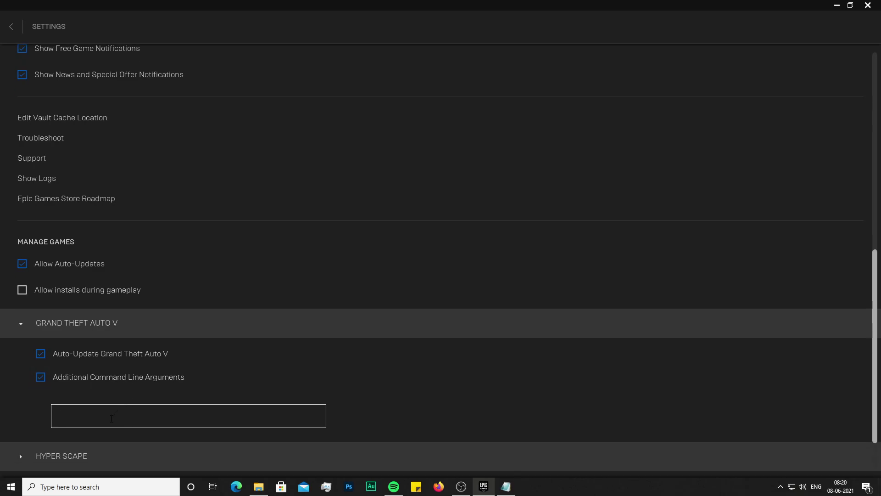
click(41, 358)
- Enter -USEALLAVAILABLECORES as the Grand Theft Auto V command-line argument
right_click(89, 418)
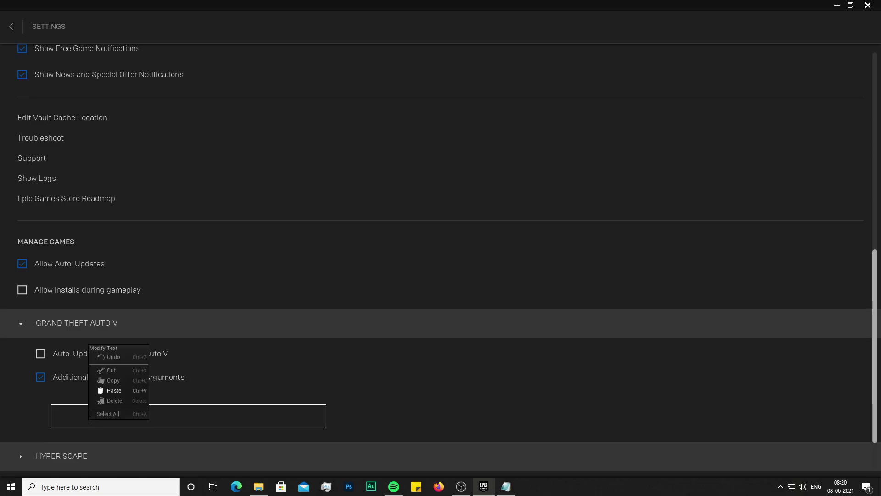
click(110, 390)
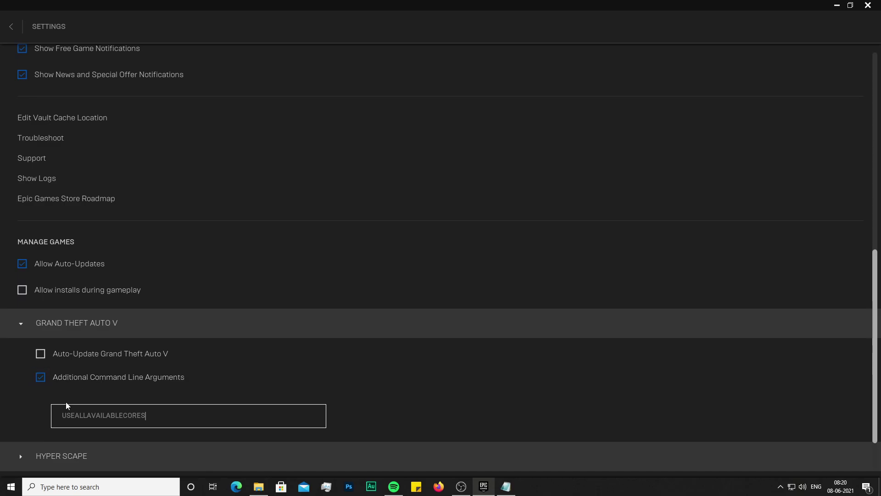
text(-)
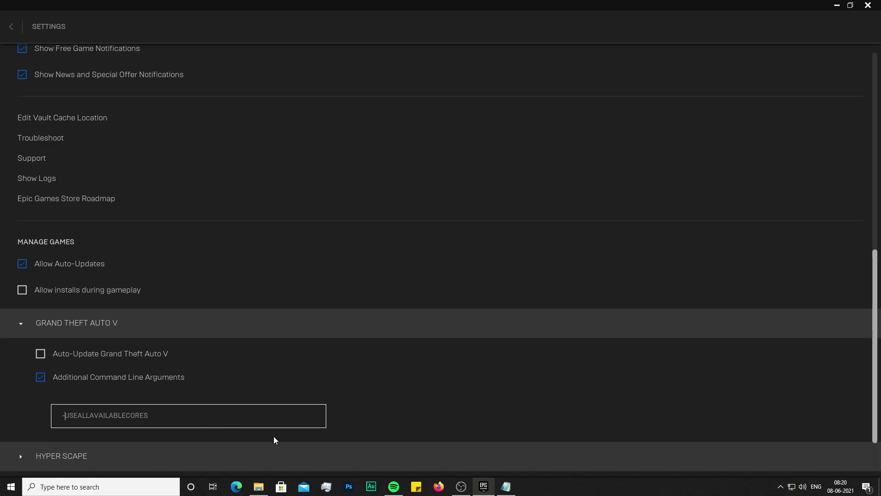
scroll(275, 441, down, 2)
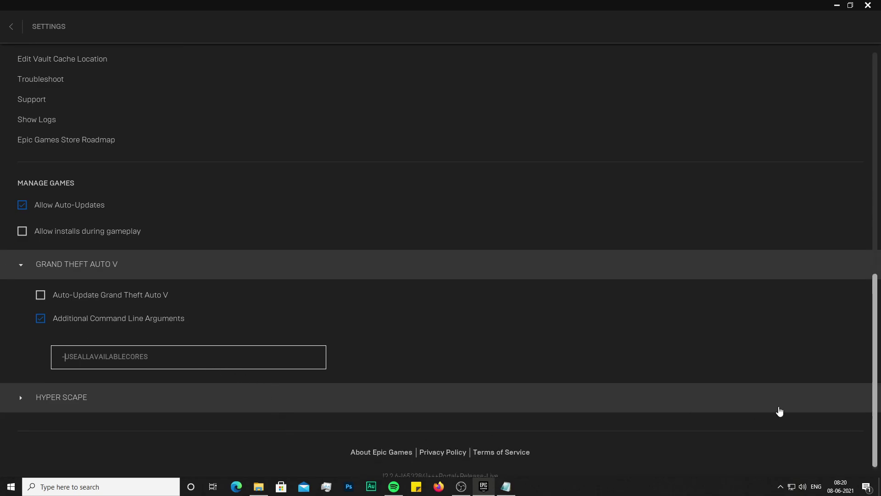
- Recheck the Grand Theft Auto V settings, then close the Epic Games Launcher
click(11, 25)
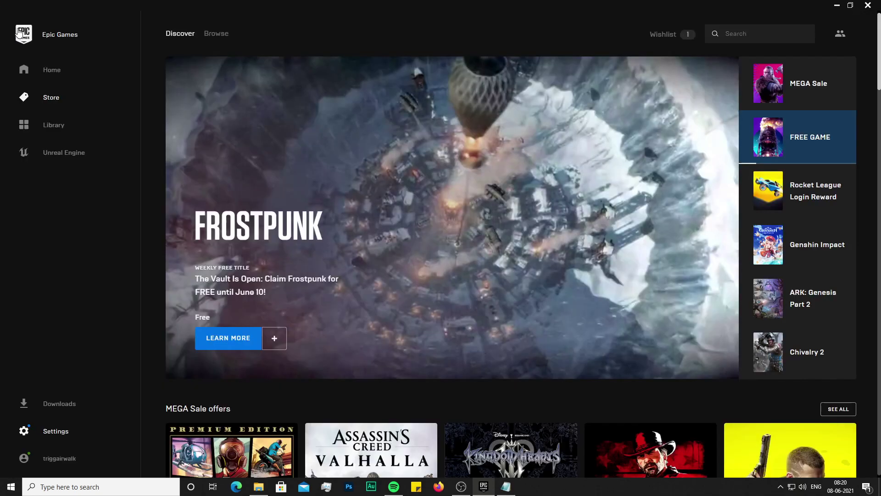
click(58, 431)
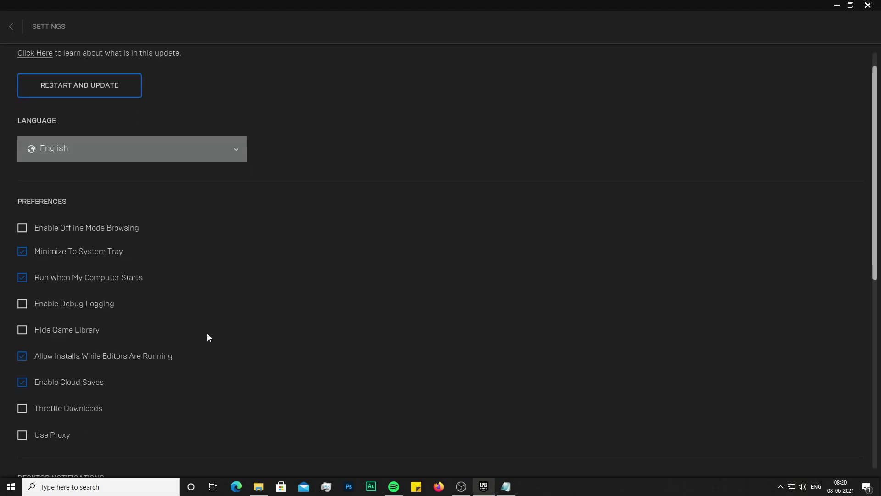
scroll(193, 344, down, 8)
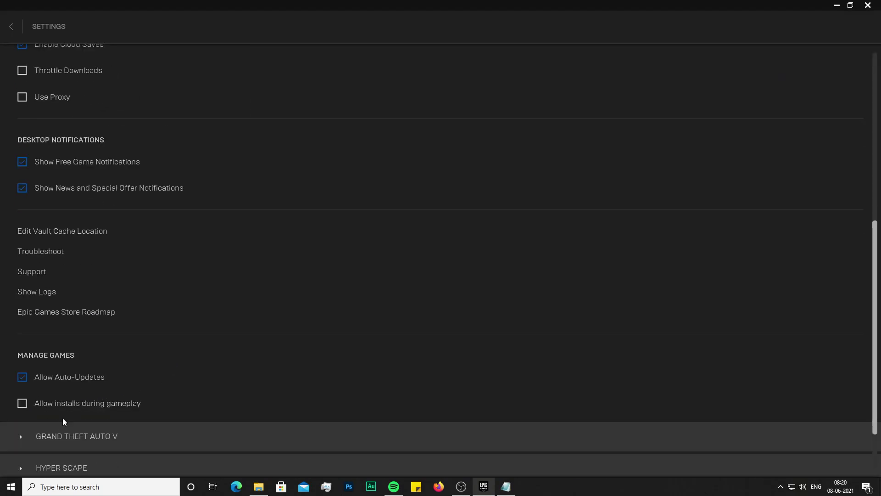
click(74, 437)
scroll(91, 434, down, 1)
scroll(136, 464, down, 1)
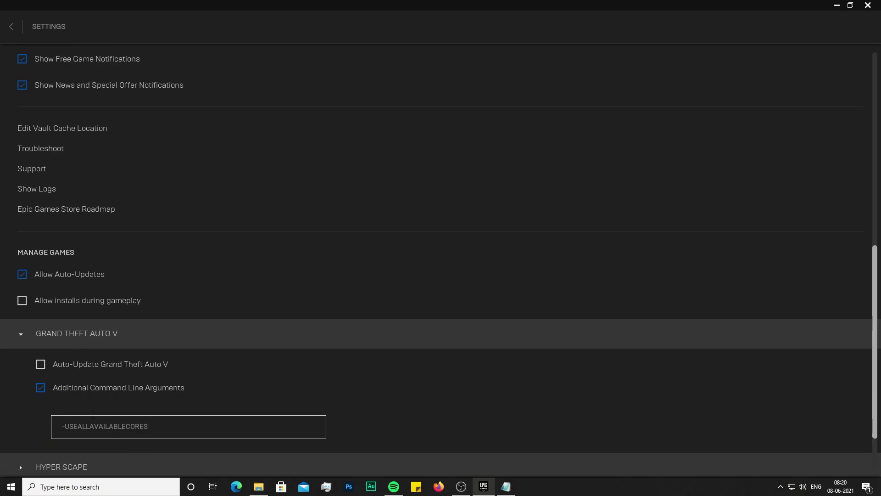
click(866, 7)
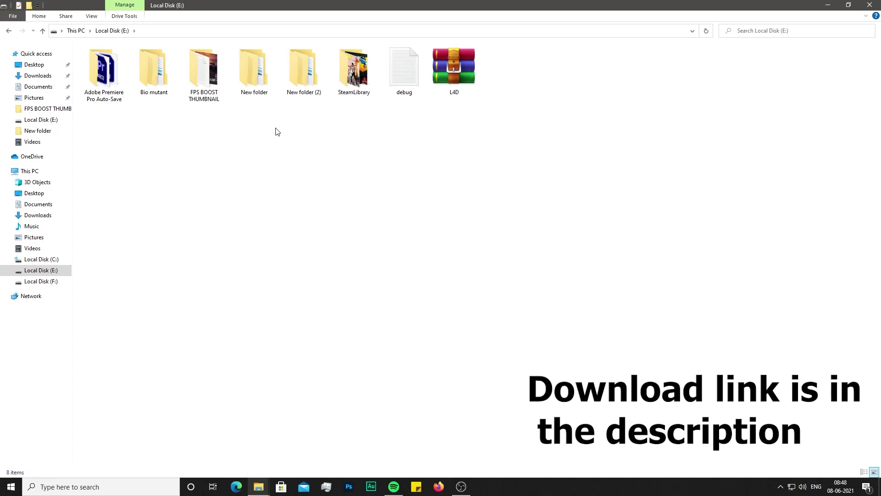
- Extract L4D.rar onto Local Disk (E:) and open the resulting Settings folder
right_click(457, 88)
click(493, 124)
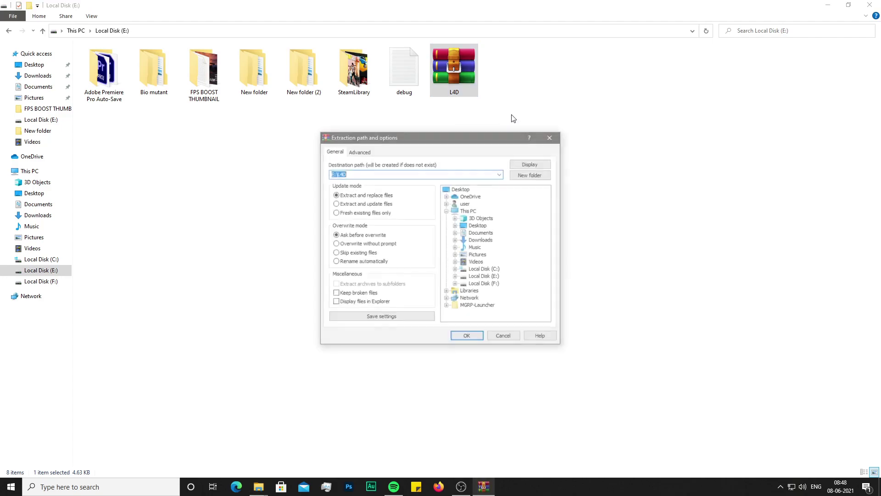
click(551, 136)
right_click(450, 72)
click(480, 121)
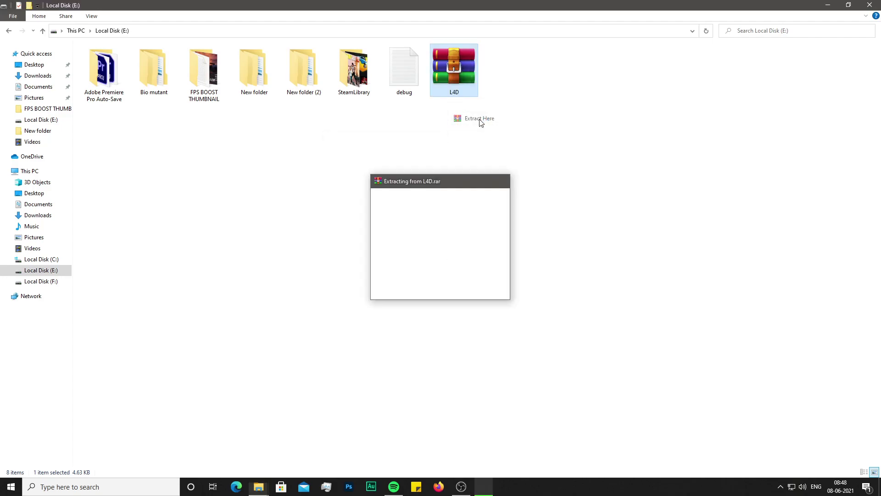
click(508, 82)
double_click(501, 80)
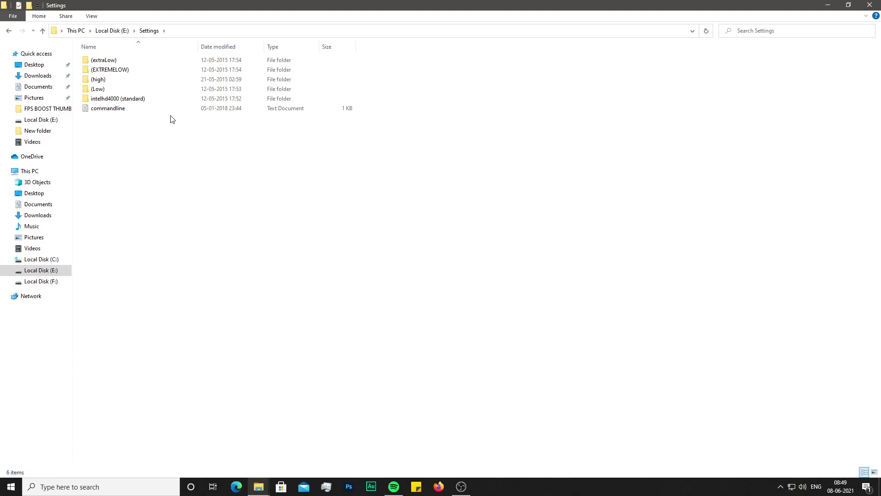
- Copy the commandline file from the extracted Settings folder
click(110, 113)
right_click(111, 114)
click(132, 268)
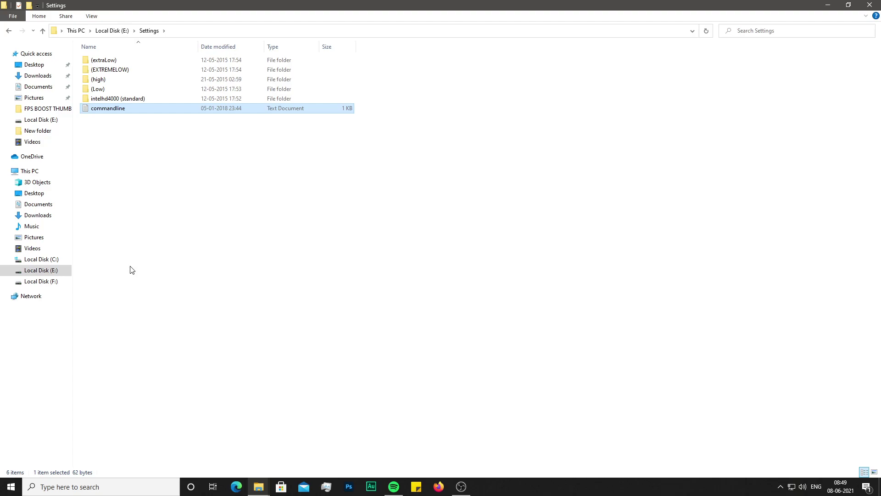
- Paste commandline into E:\New folder\GTAV, replacing the existing file, then return to Local Disk (E:)
click(33, 272)
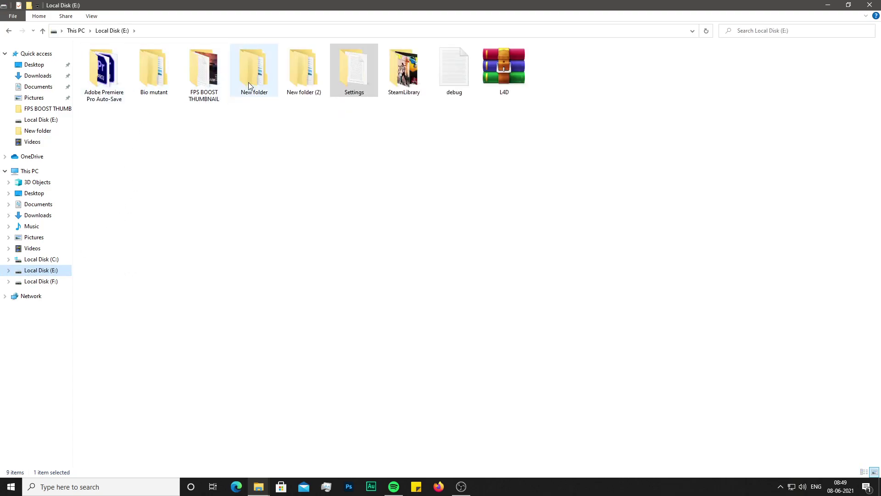
double_click(248, 82)
double_click(116, 74)
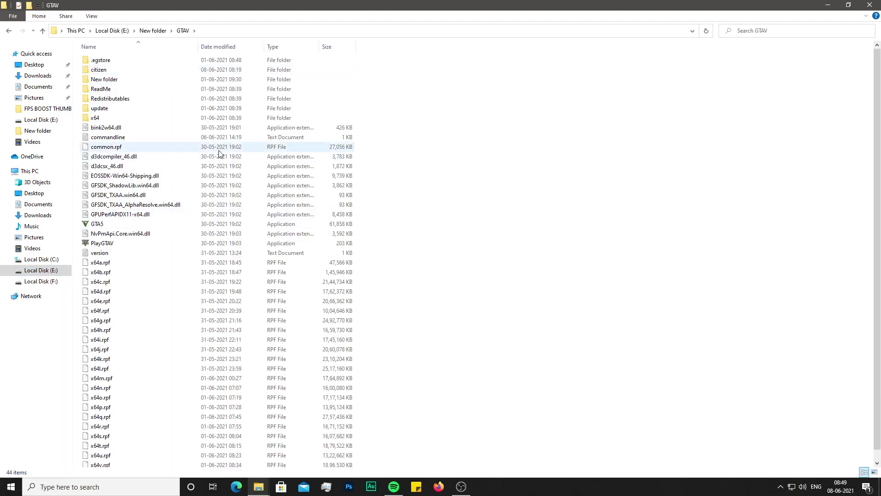
right_click(587, 181)
click(609, 244)
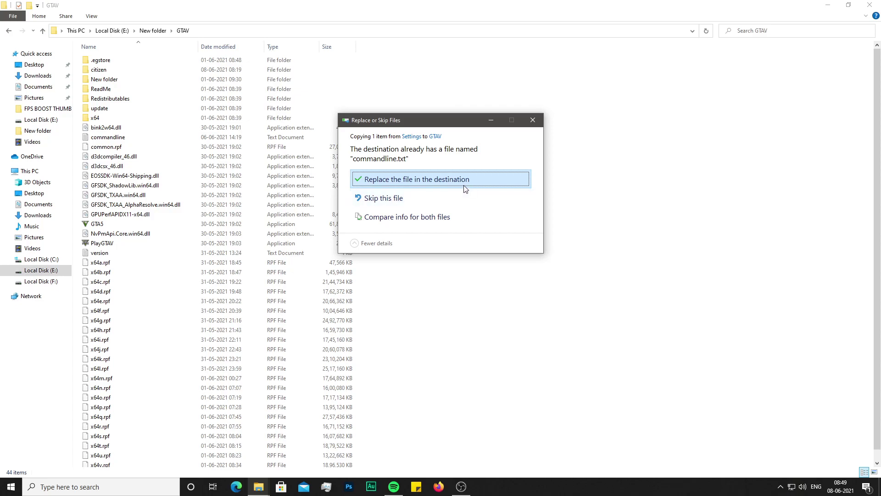
click(465, 189)
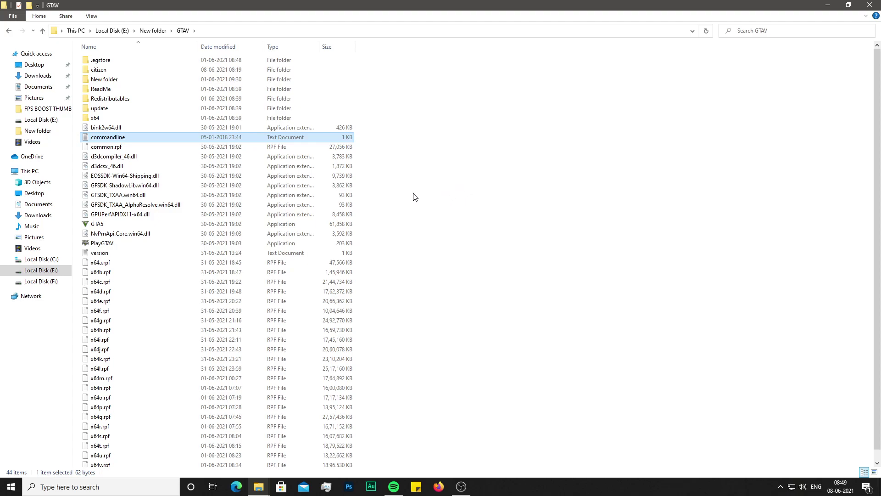
click(41, 270)
click(503, 92)
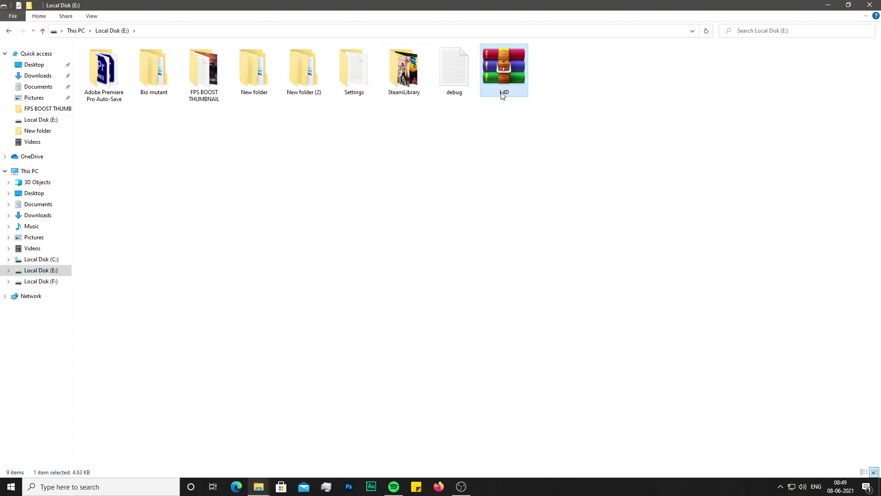
- Copy settings.xml from the Settings\(EXTREMELOW) preset folder
click(342, 81)
double_click(341, 81)
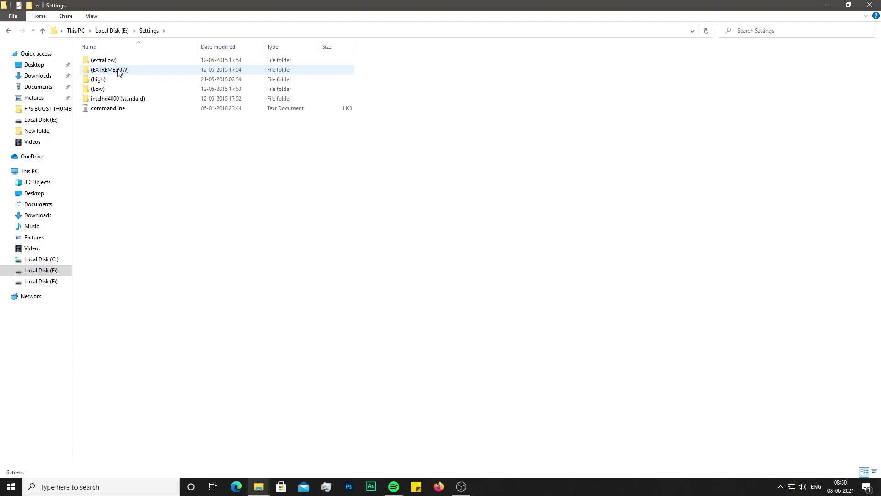
double_click(114, 69)
click(113, 64)
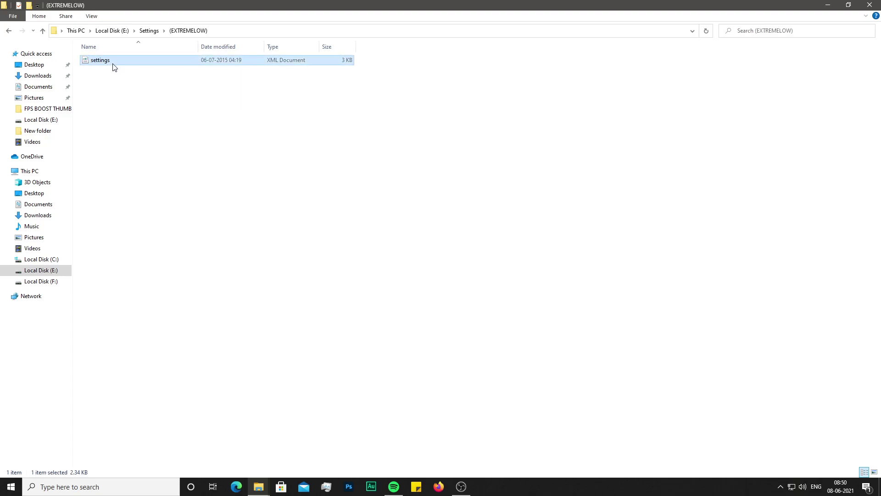
right_click(115, 67)
click(141, 209)
- Paste settings.xml into Documents\Rockstar Games\GTA V, replacing the existing file
click(38, 204)
double_click(93, 183)
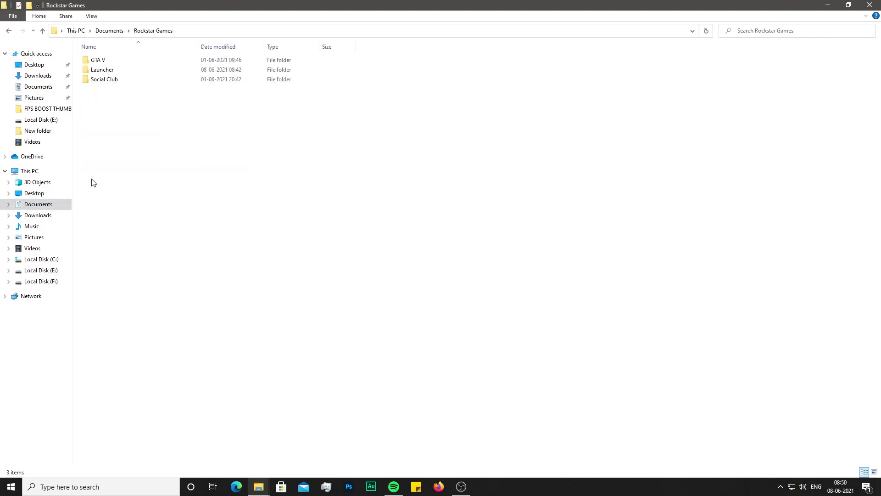
double_click(94, 61)
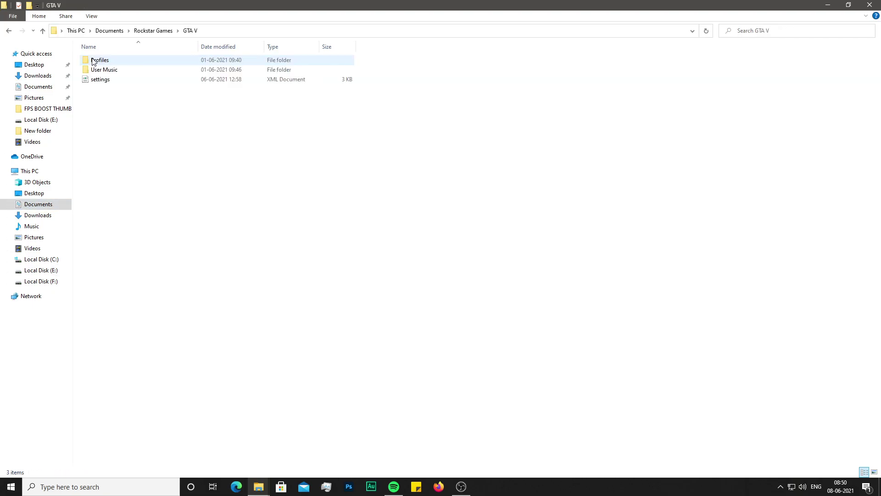
right_click(109, 111)
click(132, 175)
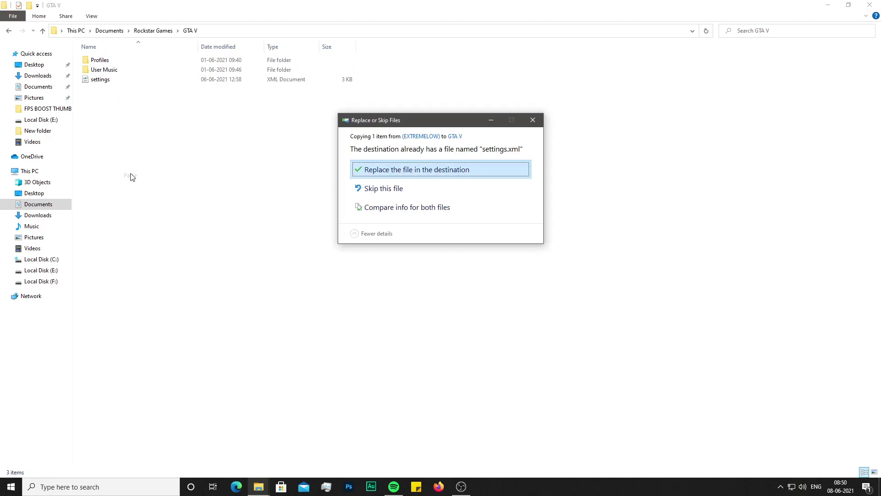
click(380, 167)
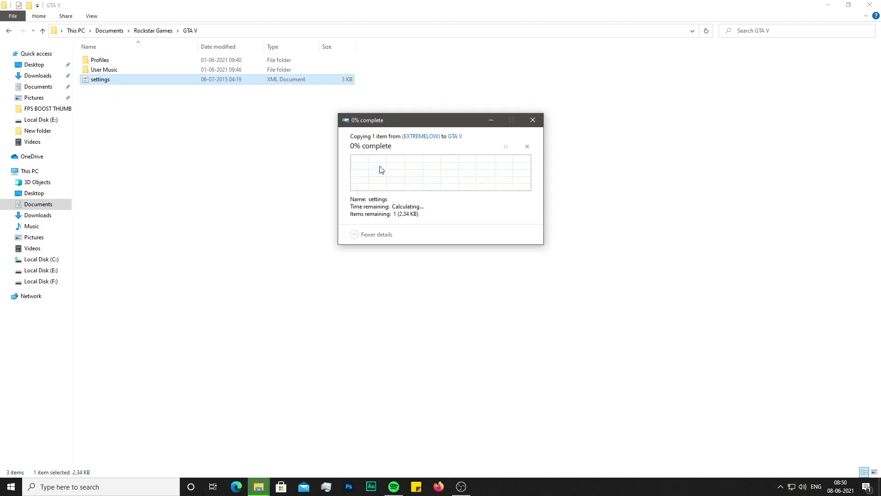
click(164, 128)
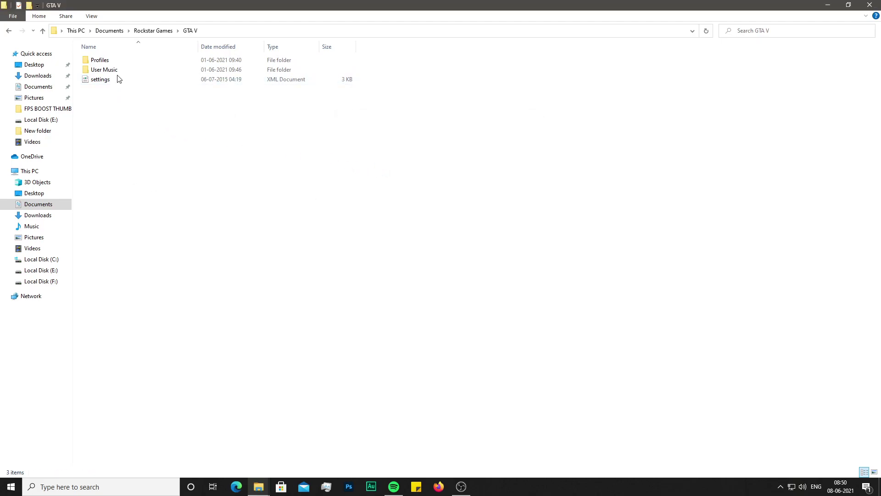